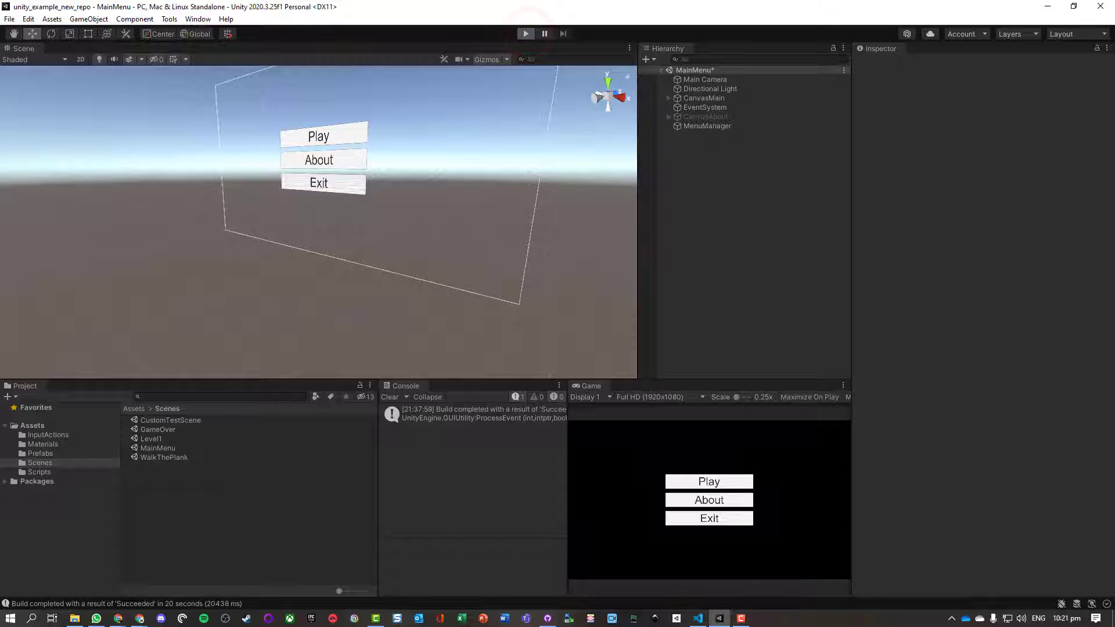
# Test the running game's main menu by visiting the About page, returning, and starting the game.
pyautogui.click(710, 500)
pyautogui.click(702, 555)
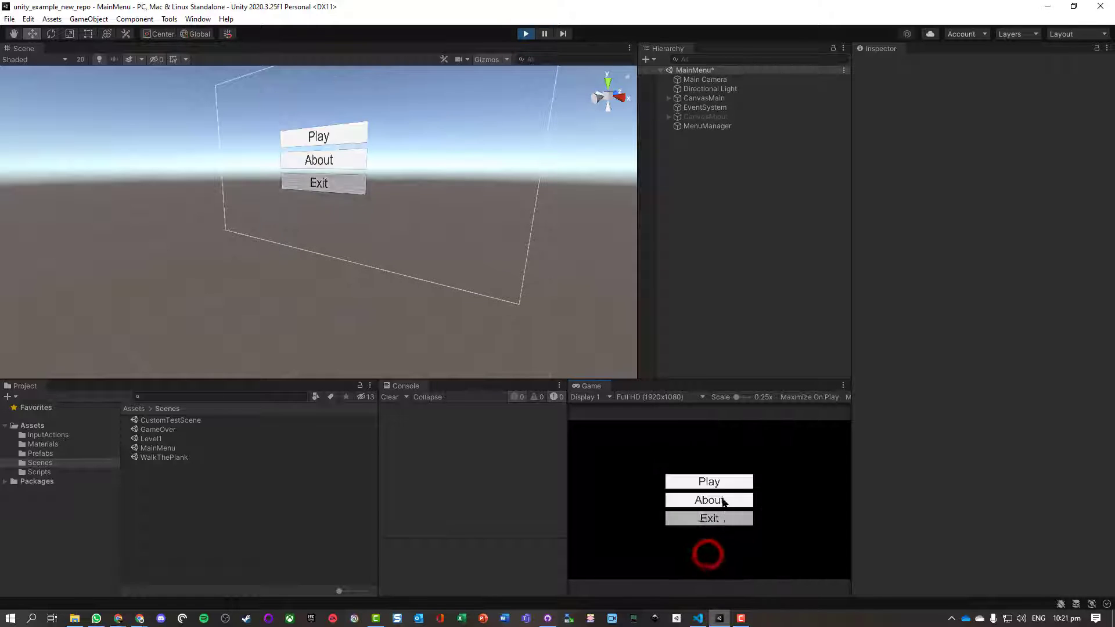
pyautogui.click(708, 484)
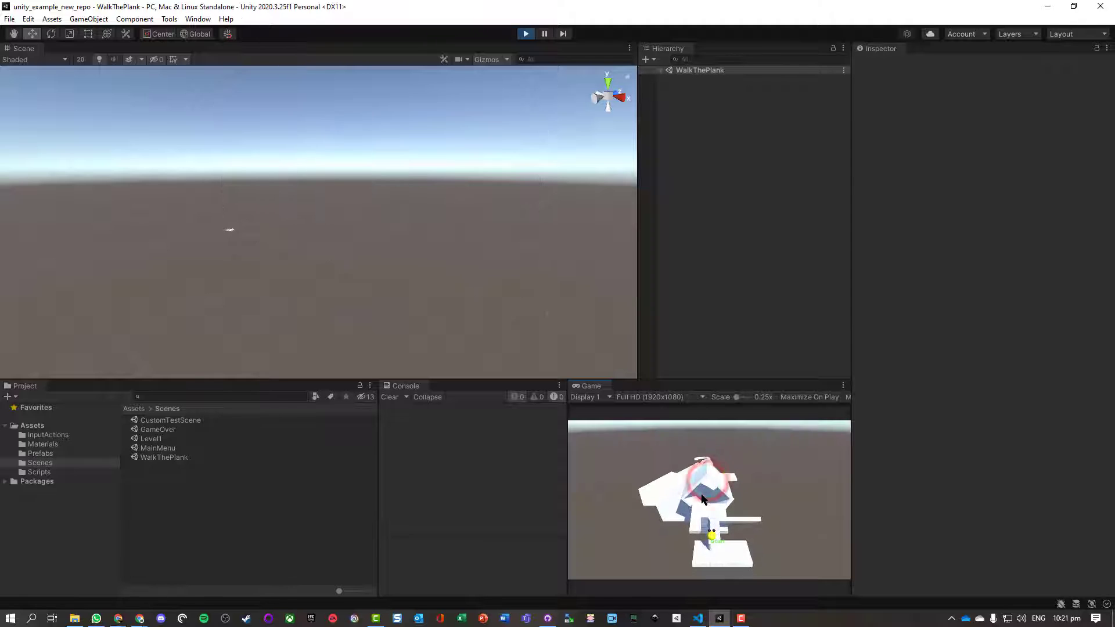
# Steer the ball forward through the WalkThePlank level to the game-over screen and stop play mode.
pyautogui.press('w')
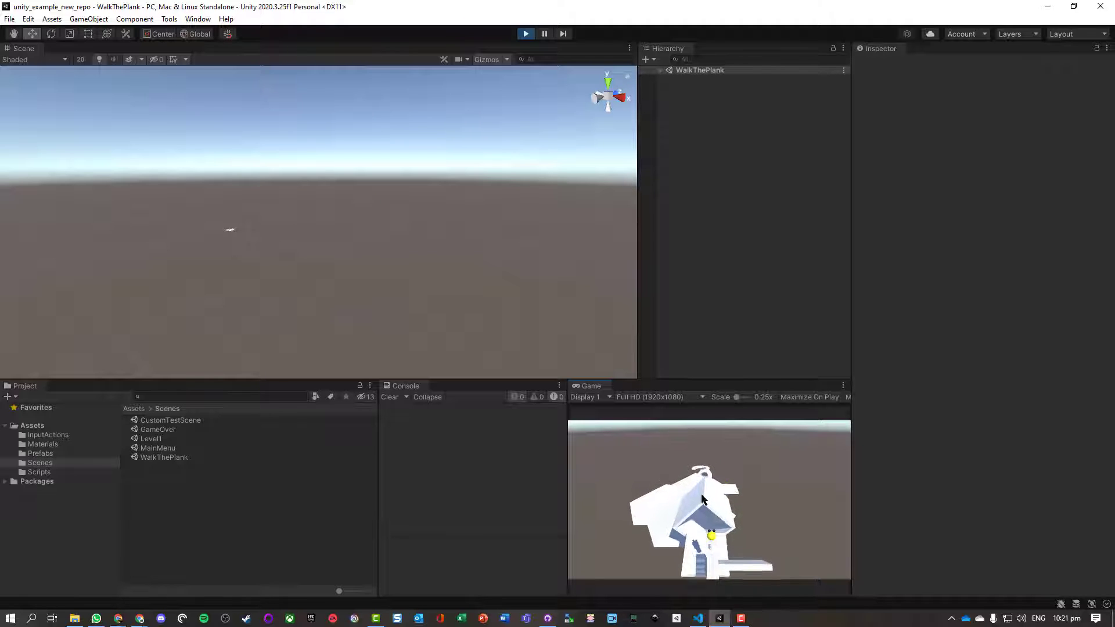
pyautogui.press('w')
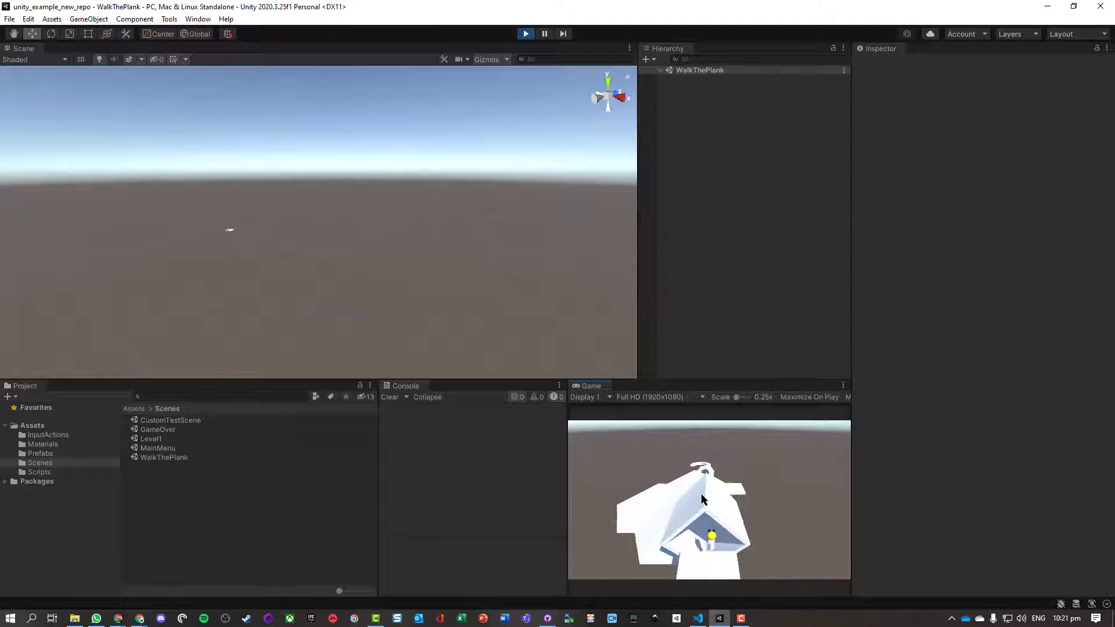
pyautogui.press('w')
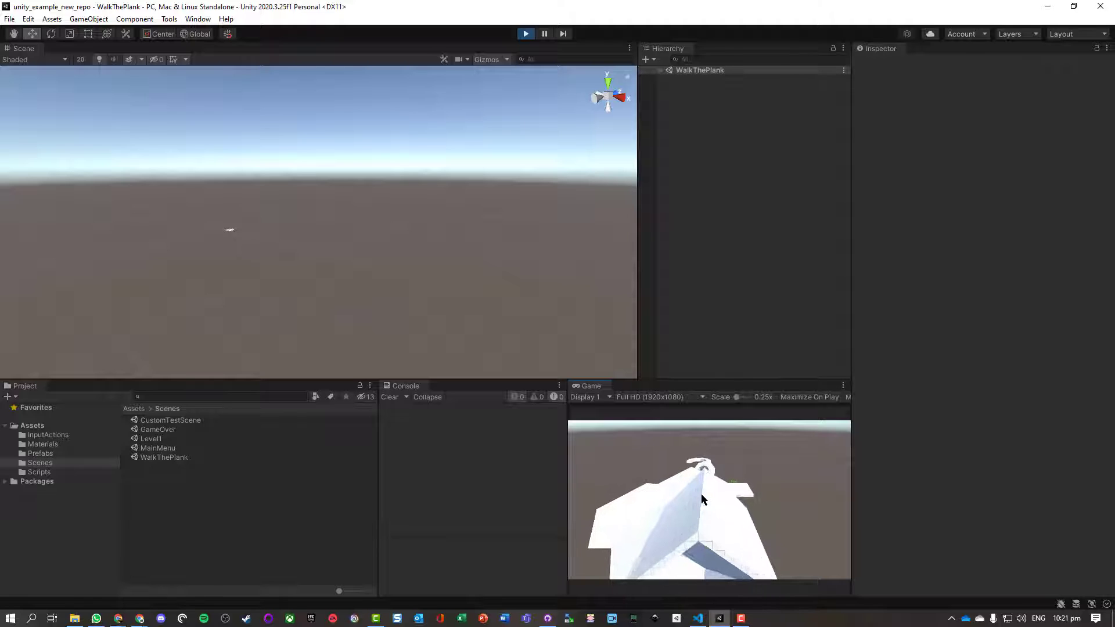
pyautogui.press('w')
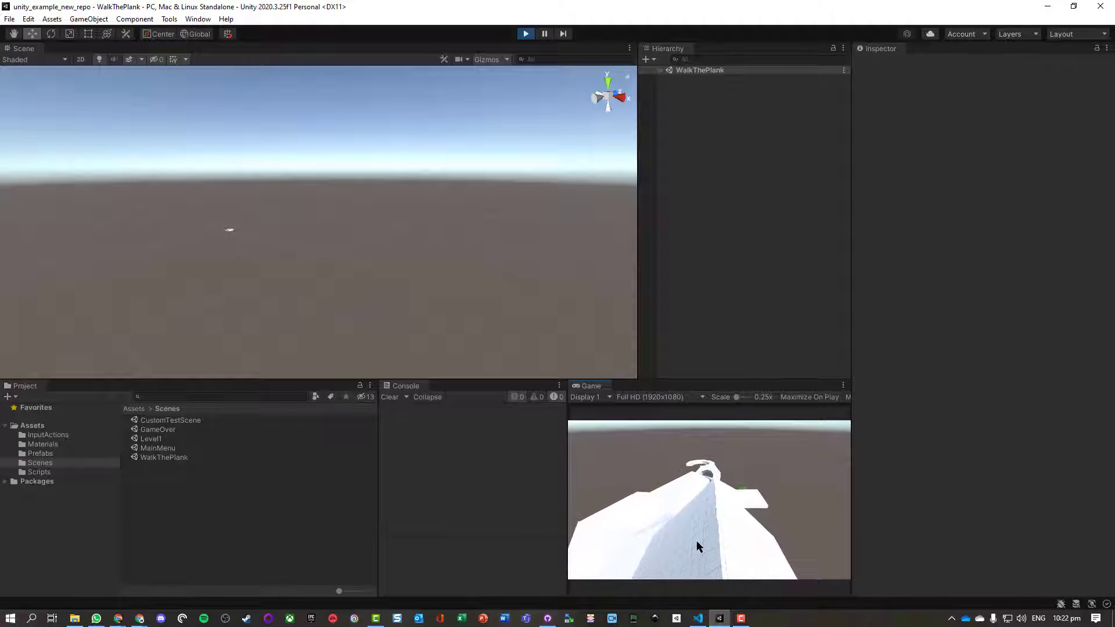
pyautogui.press('w')
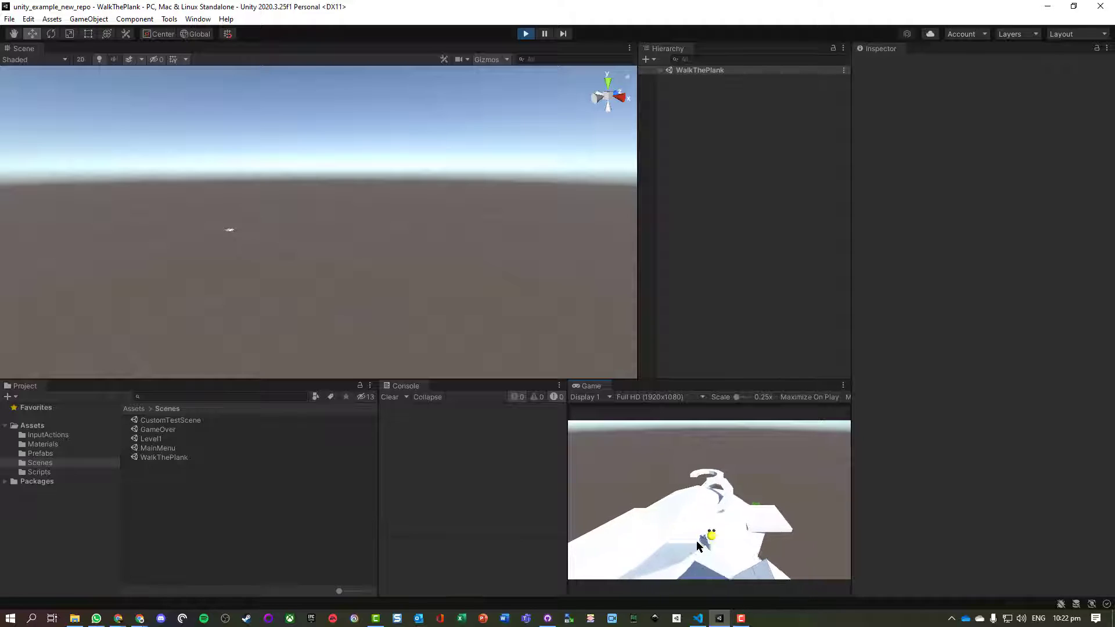
pyautogui.press('w')
pyautogui.press('d')
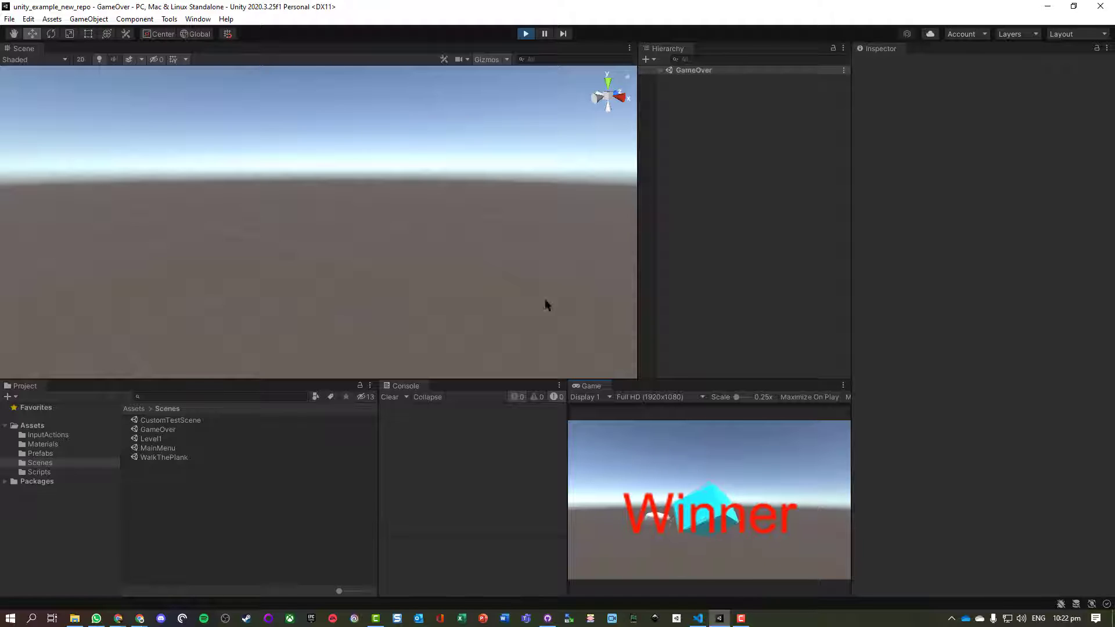
pyautogui.click(526, 34)
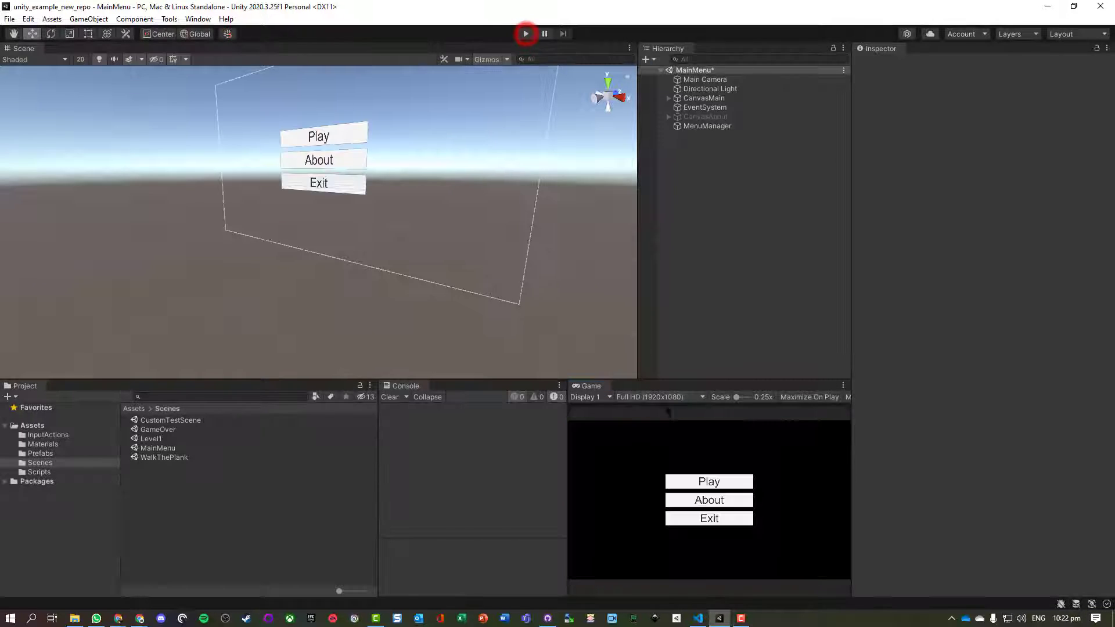
pyautogui.click(707, 518)
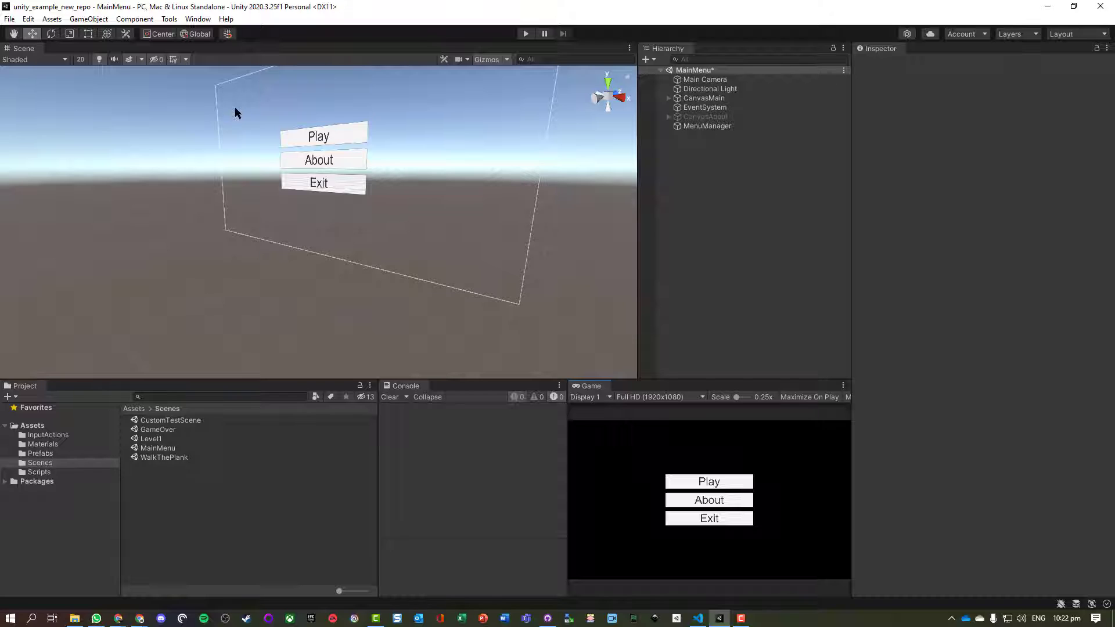
# Open the build settings and check the order of the MainMenu, WalkThePlank and GameOver scenes in the build list.
pyautogui.click(9, 19)
pyautogui.click(77, 161)
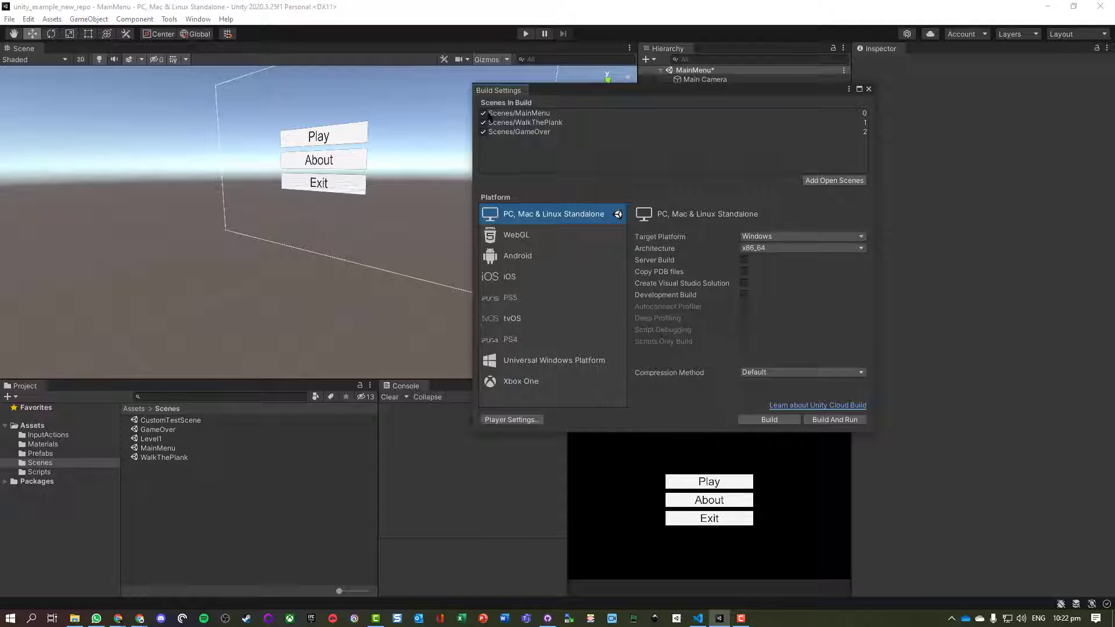
pyautogui.click(508, 114)
pyautogui.click(518, 121)
pyautogui.click(520, 132)
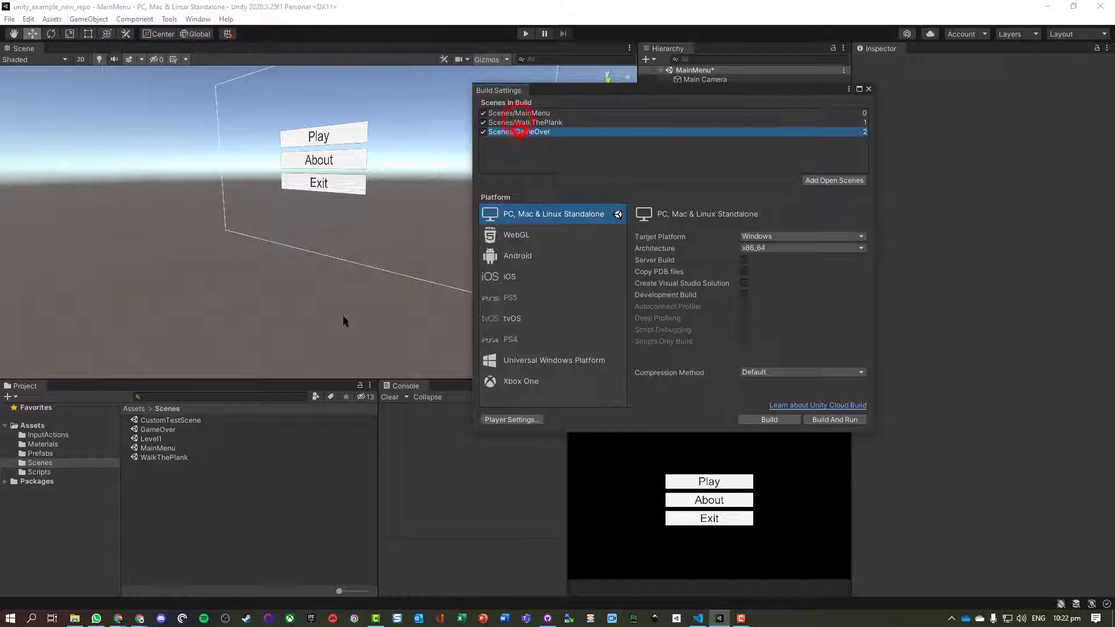
pyautogui.click(158, 448)
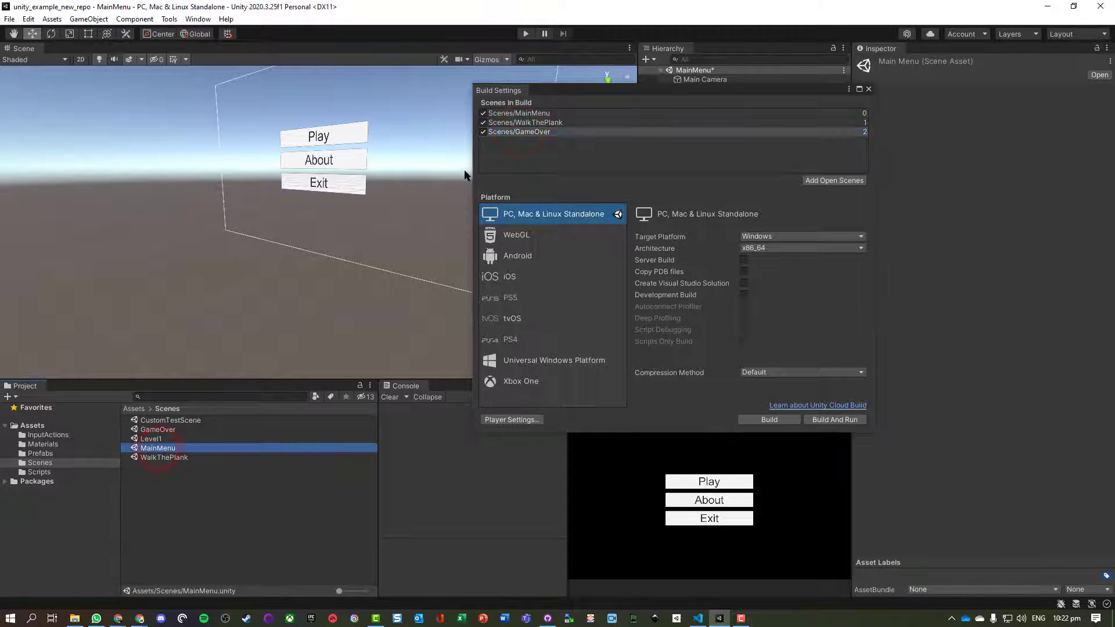
pyautogui.click(523, 114)
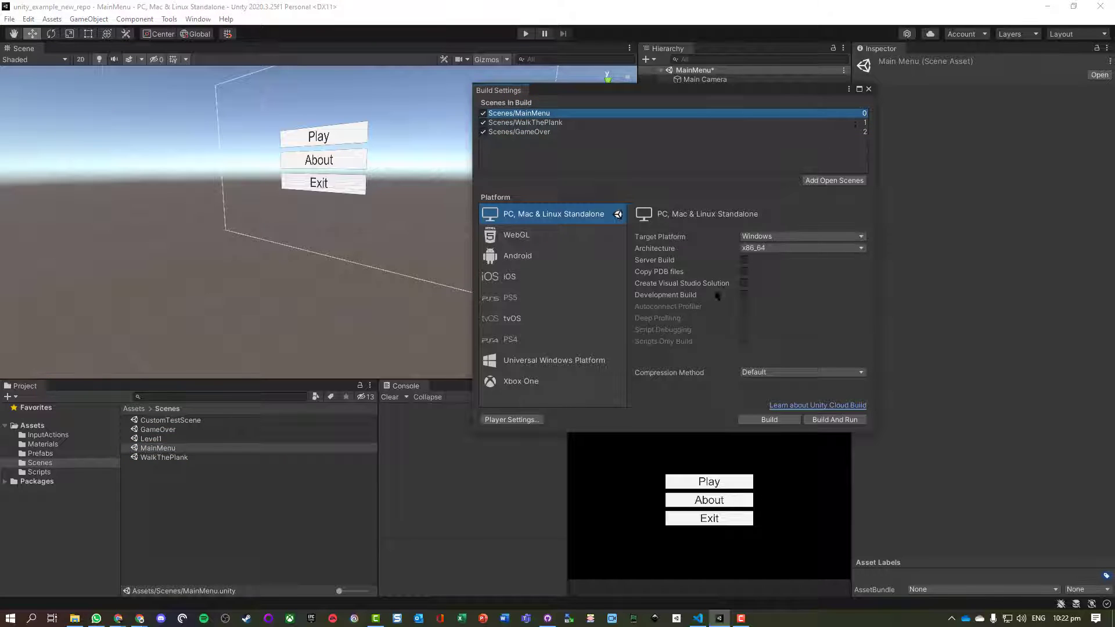
# In the player settings, review the company and product names and set the version to 0.0.1.
pyautogui.click(530, 420)
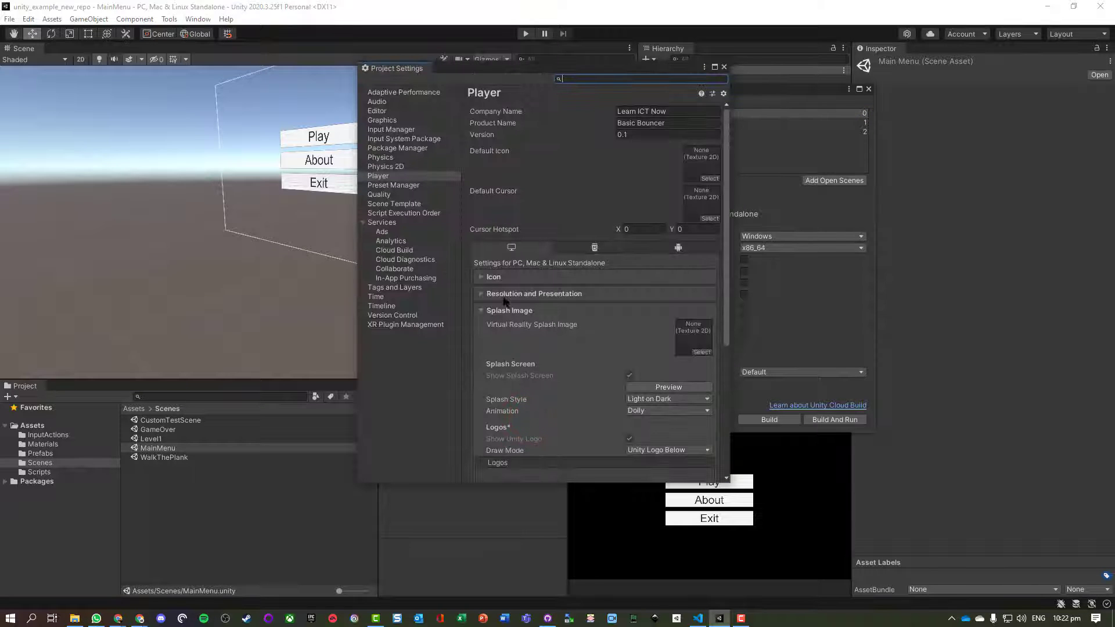
pyautogui.click(677, 111)
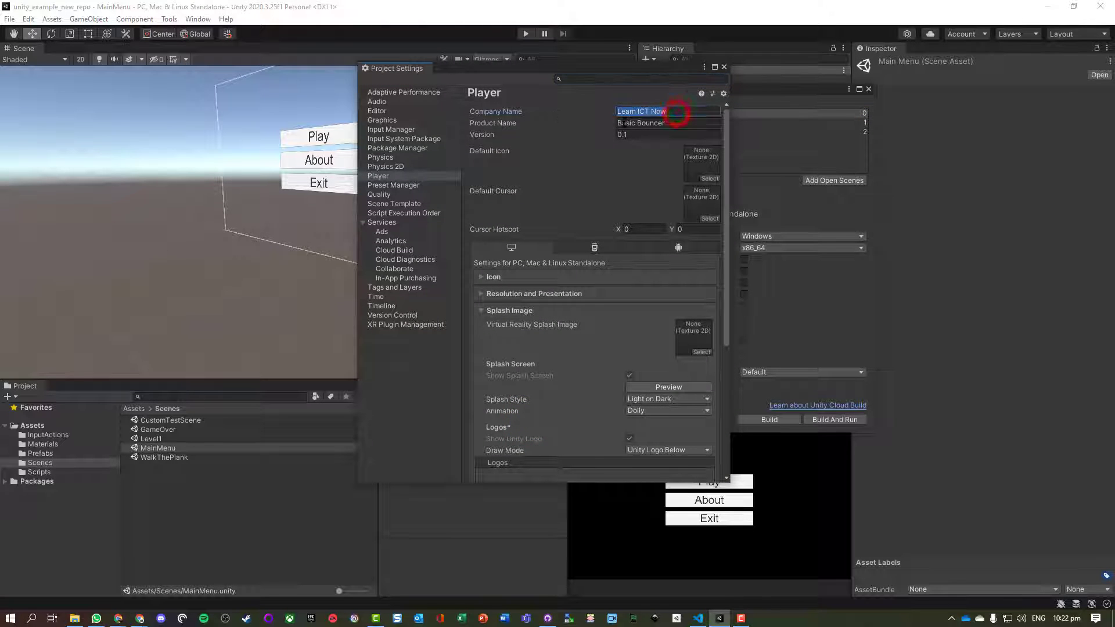
pyautogui.click(678, 122)
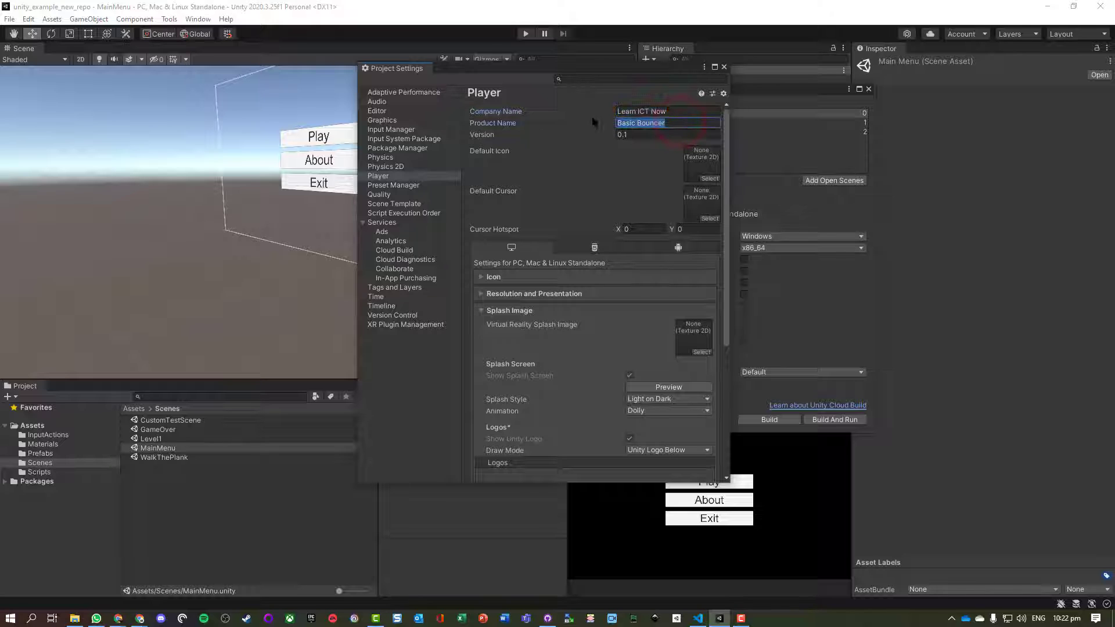
pyautogui.click(619, 135)
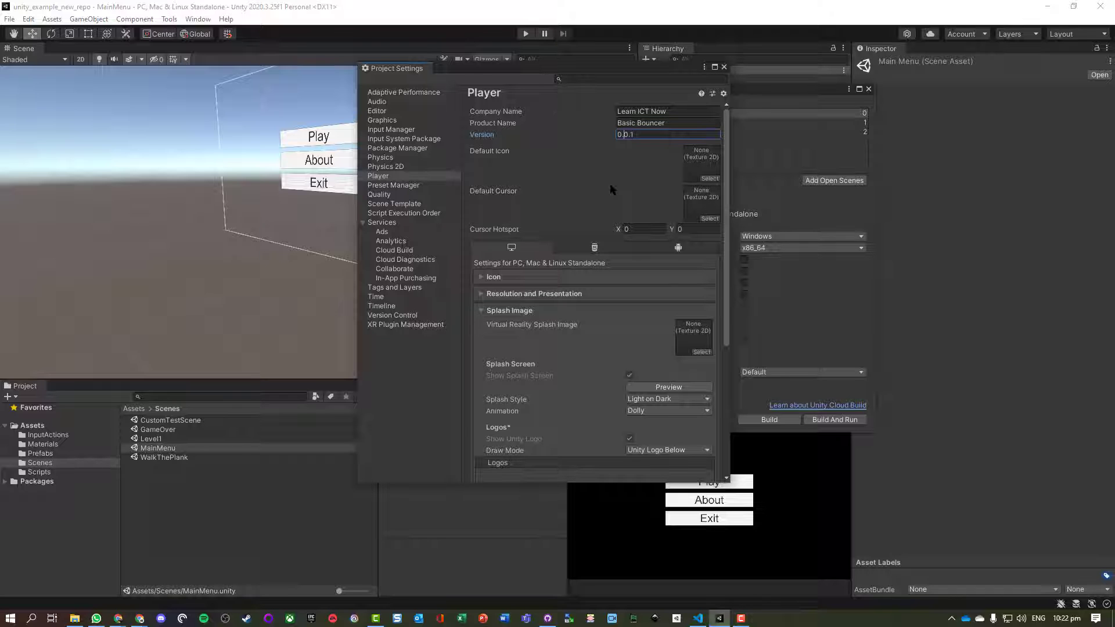
# Review the Resolution and Presentation and Splash Image settings, including the logo draw mode options.
pyautogui.click(532, 294)
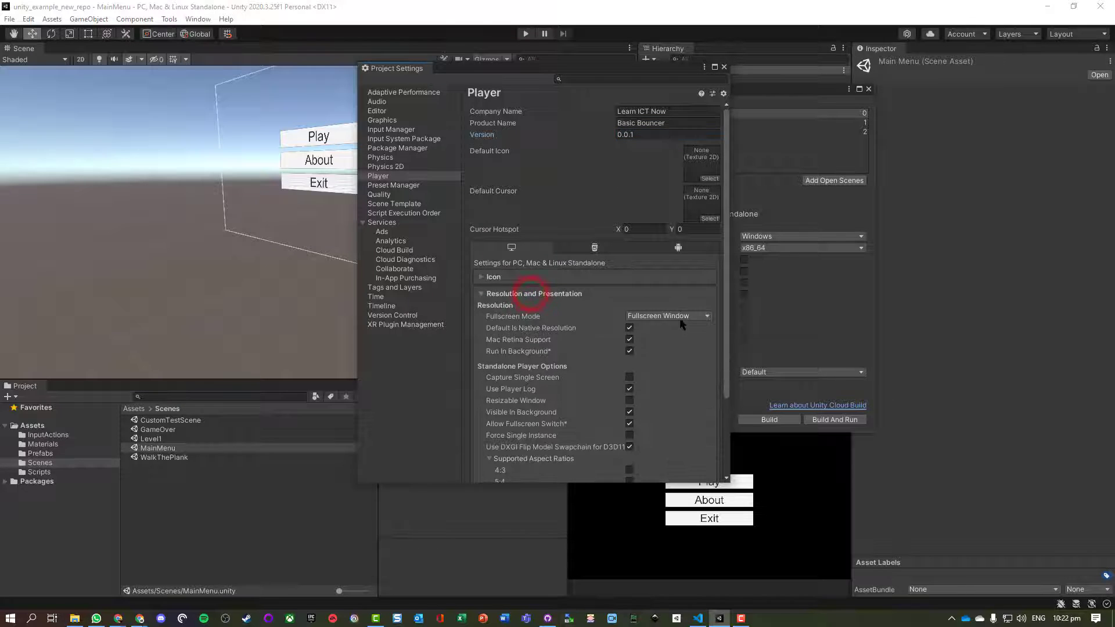
pyautogui.scroll(-3, 569, 305)
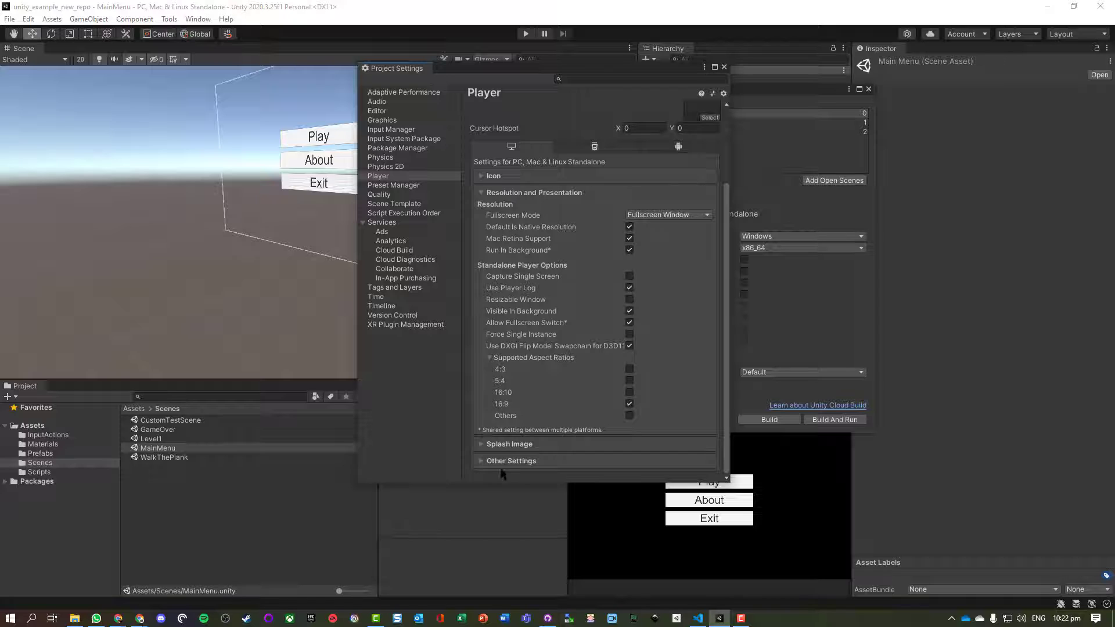
pyautogui.click(498, 445)
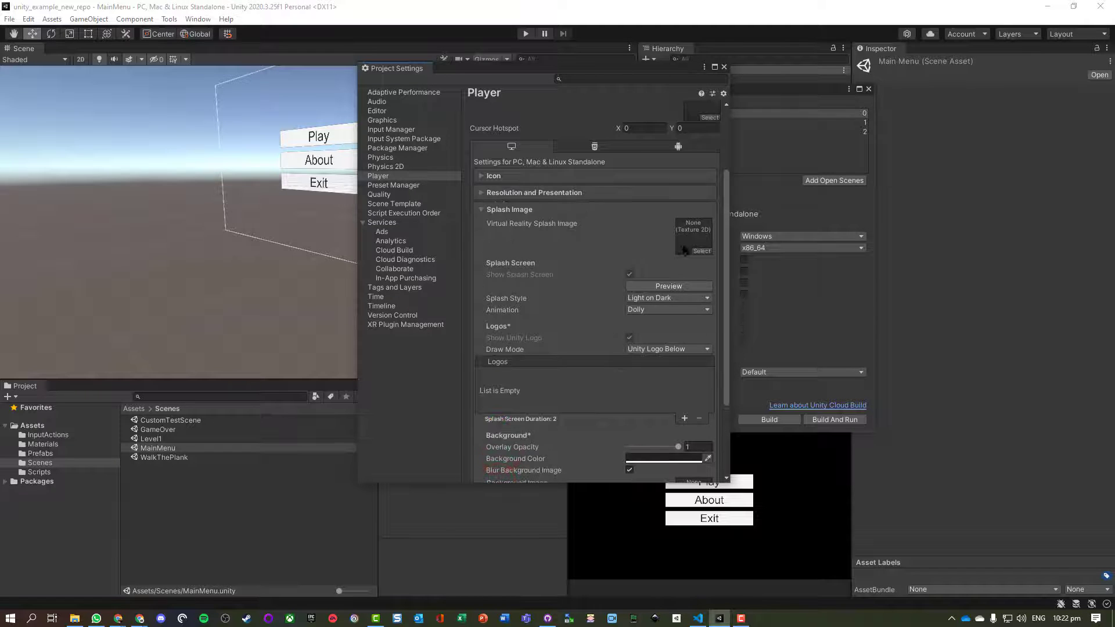
pyautogui.scroll(-1, 592, 376)
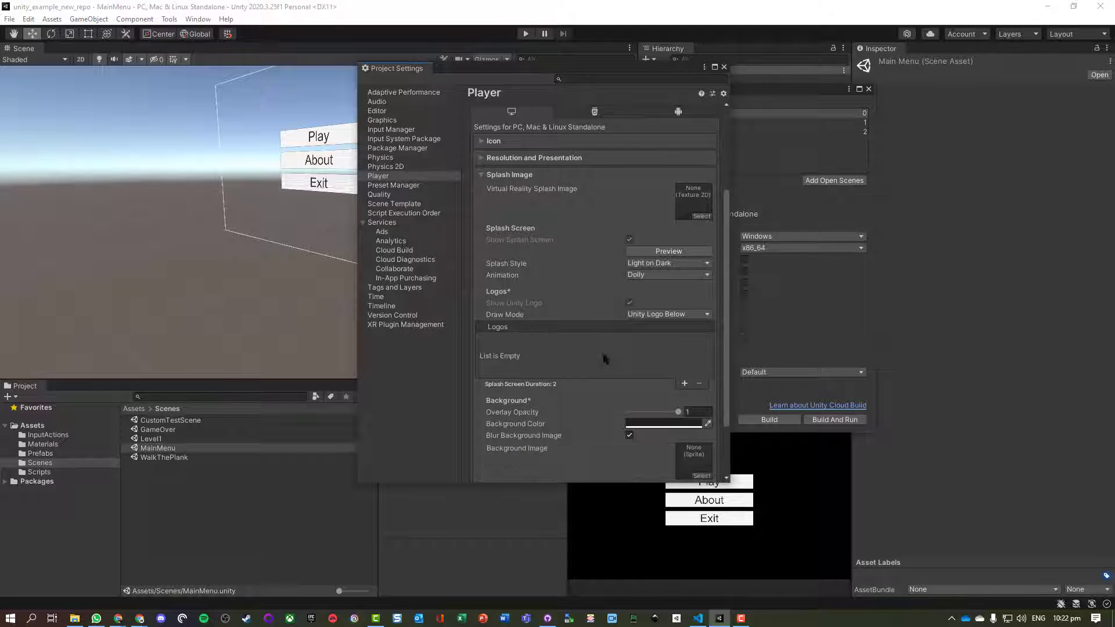
pyautogui.click(677, 315)
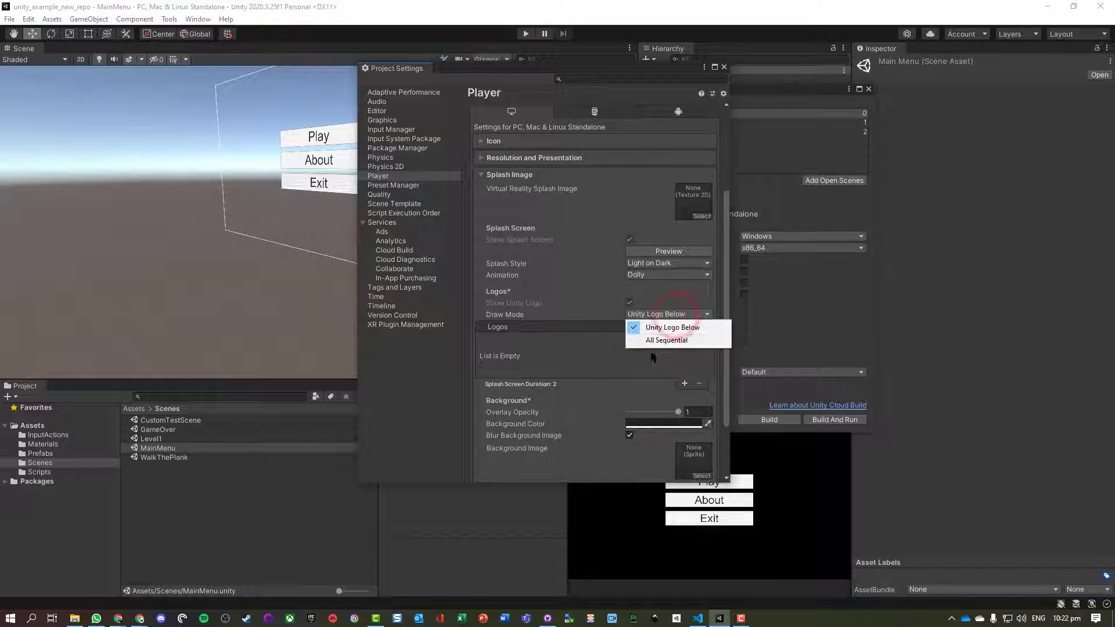
pyautogui.click(635, 368)
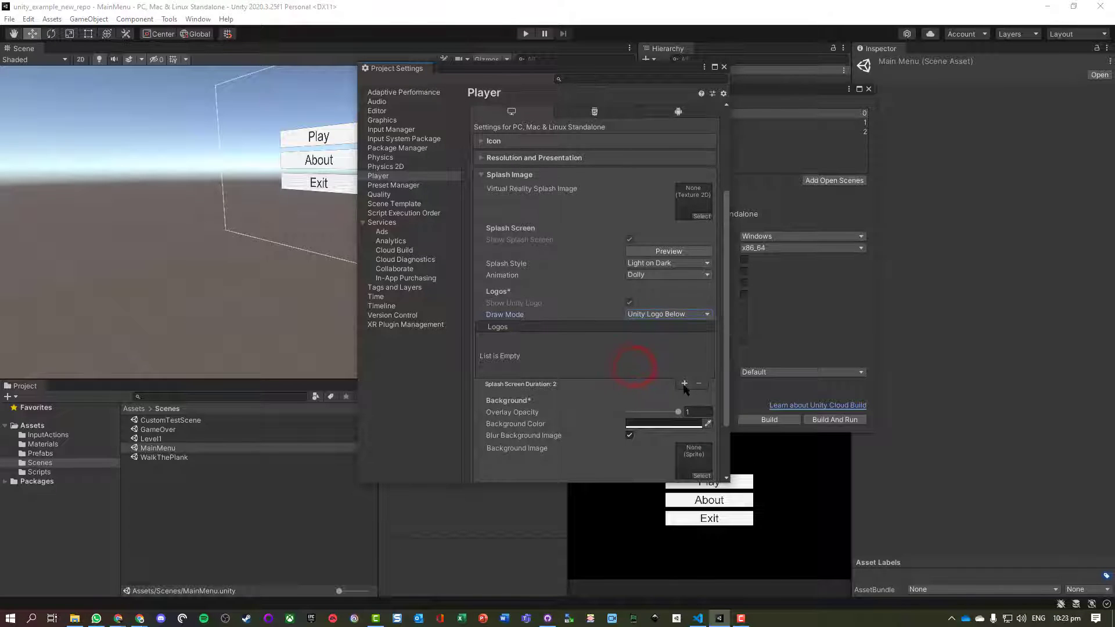
# Add an empty logo entry to the splash screen's logo list and remove it again.
pyautogui.click(685, 384)
pyautogui.click(516, 350)
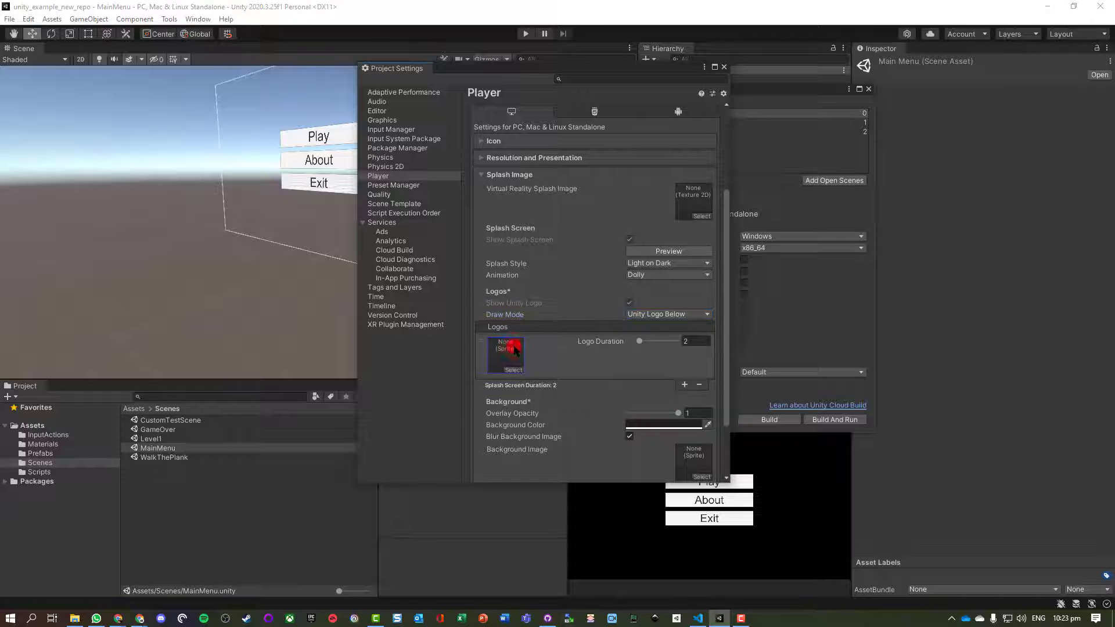
pyautogui.click(700, 386)
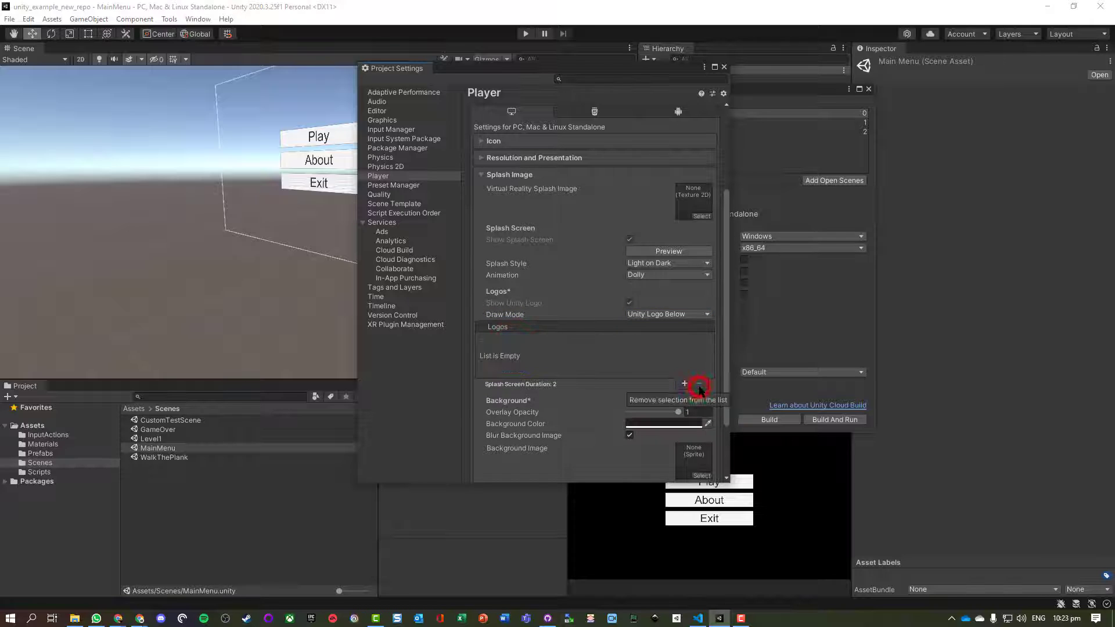
# Review the splash background options and the Other Settings section, and close the project settings.
pyautogui.scroll(-3, 541, 421)
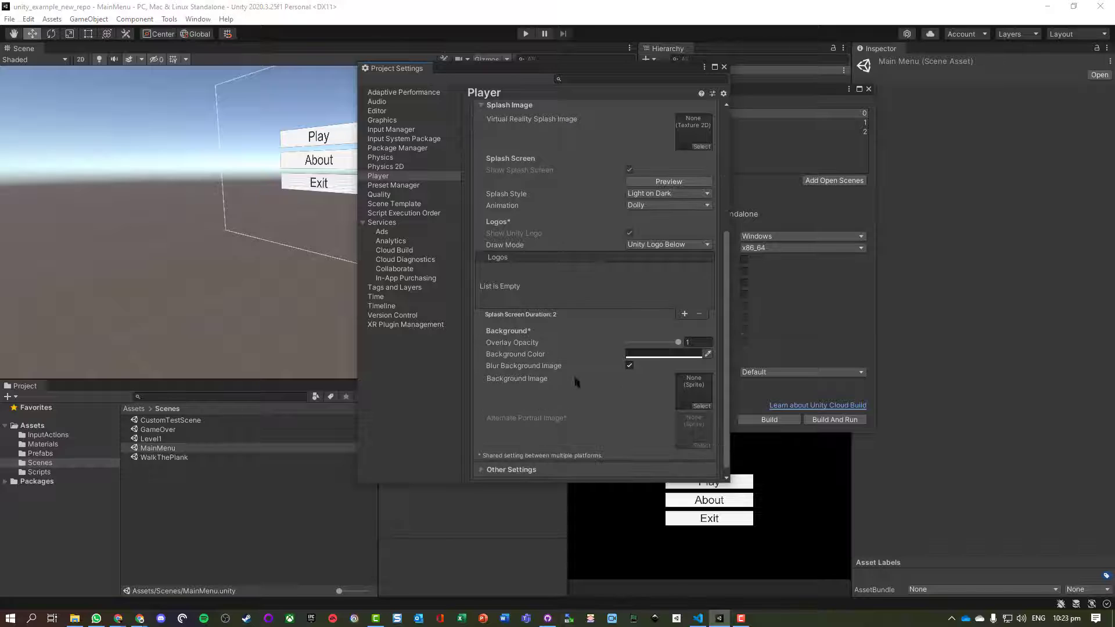
pyautogui.click(478, 457)
pyautogui.scroll(-5, 521, 402)
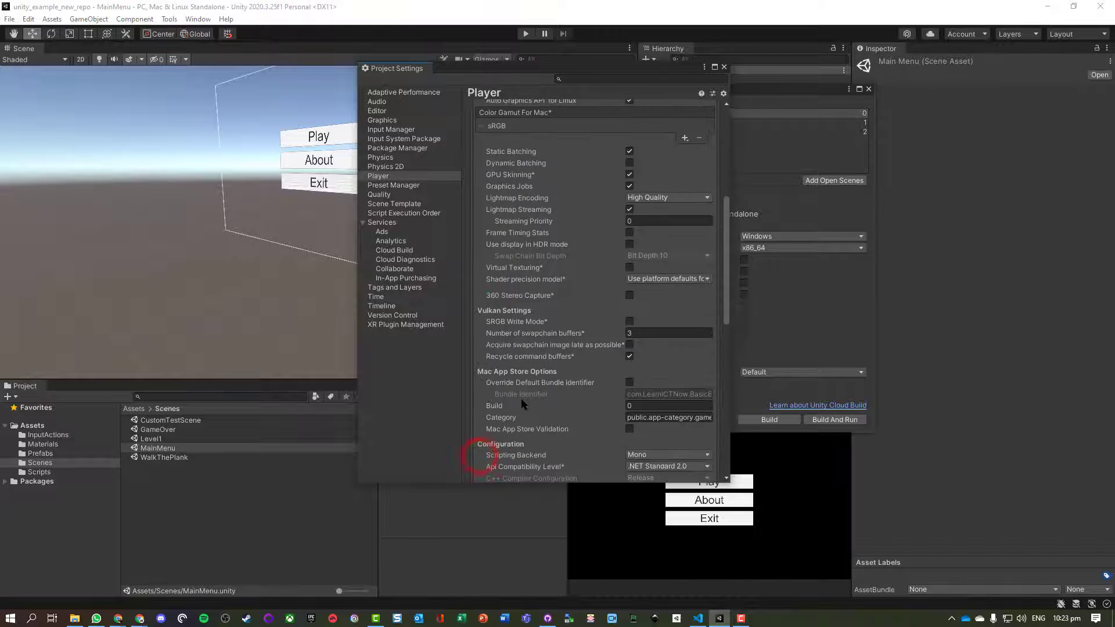
pyautogui.scroll(10, 528, 405)
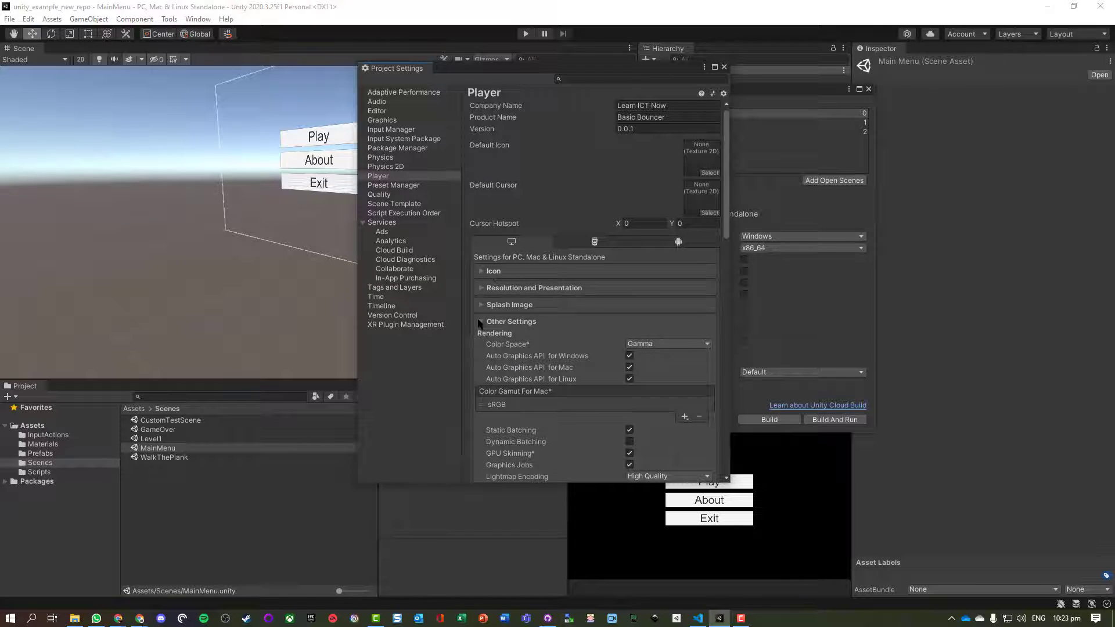
pyautogui.click(480, 323)
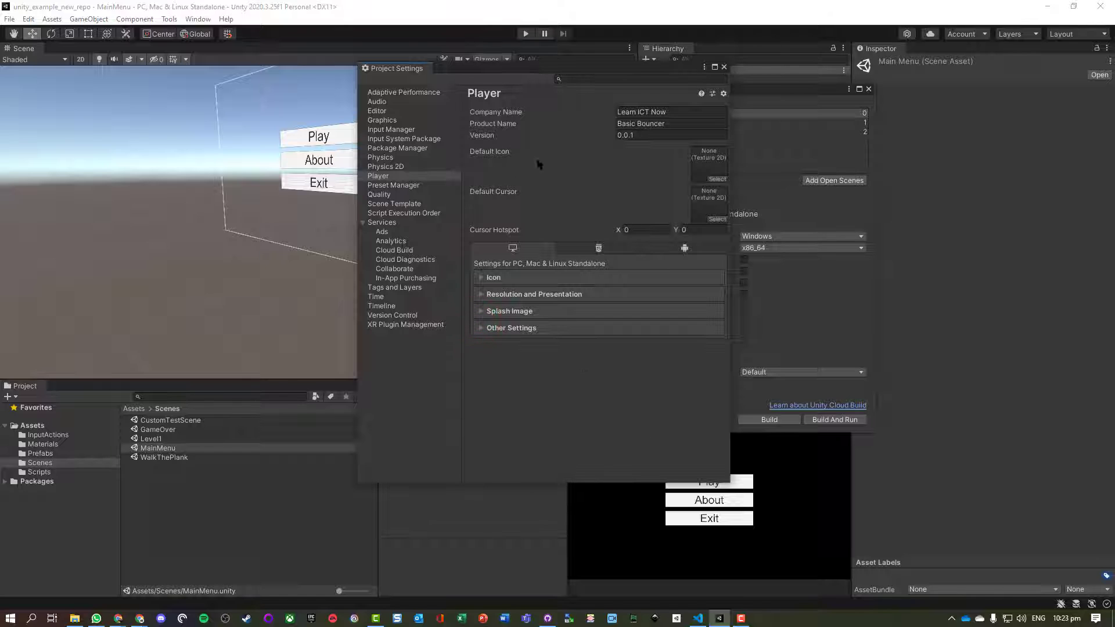
pyautogui.click(724, 68)
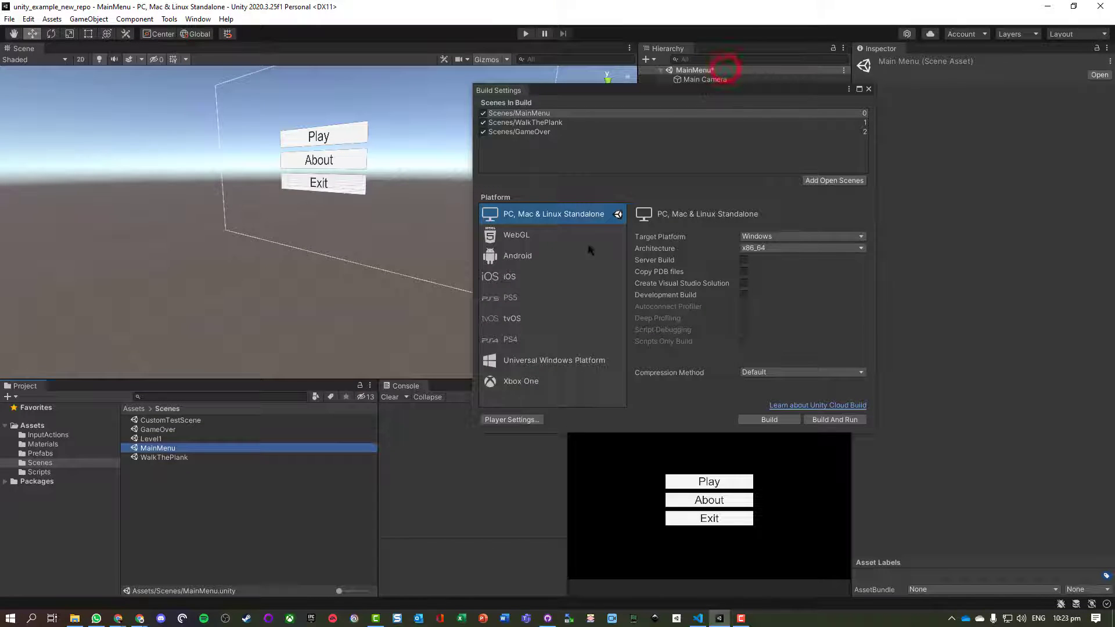
# Start building the game and check the existing Builds folder on the Desktop as a destination.
pyautogui.click(769, 418)
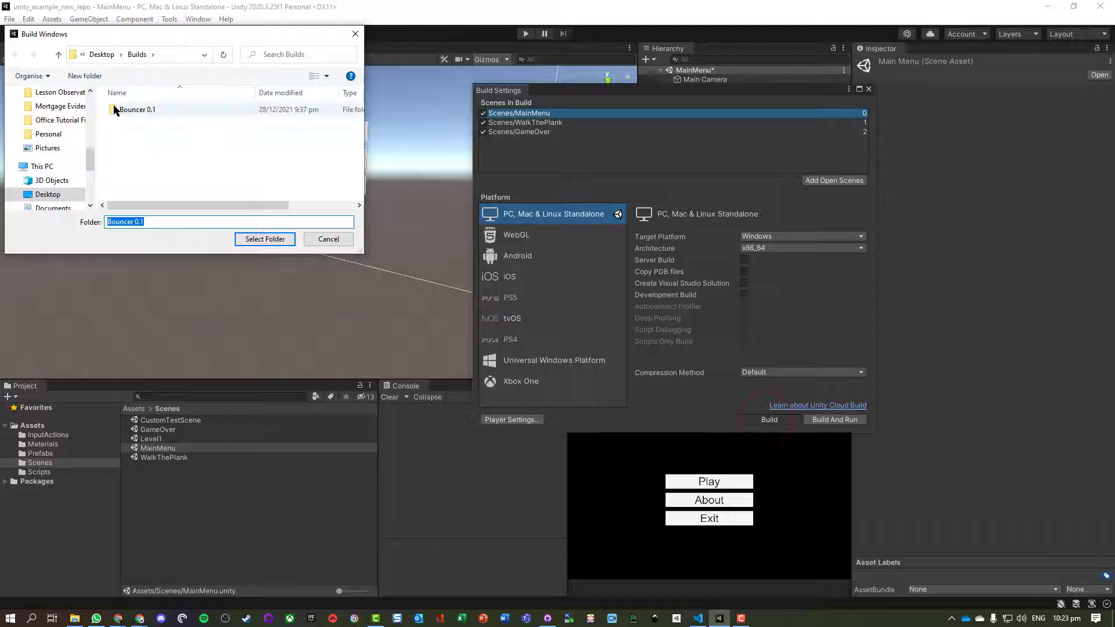
pyautogui.moveTo(93, 169); pyautogui.dragTo(91, 178)
pyautogui.click(102, 54)
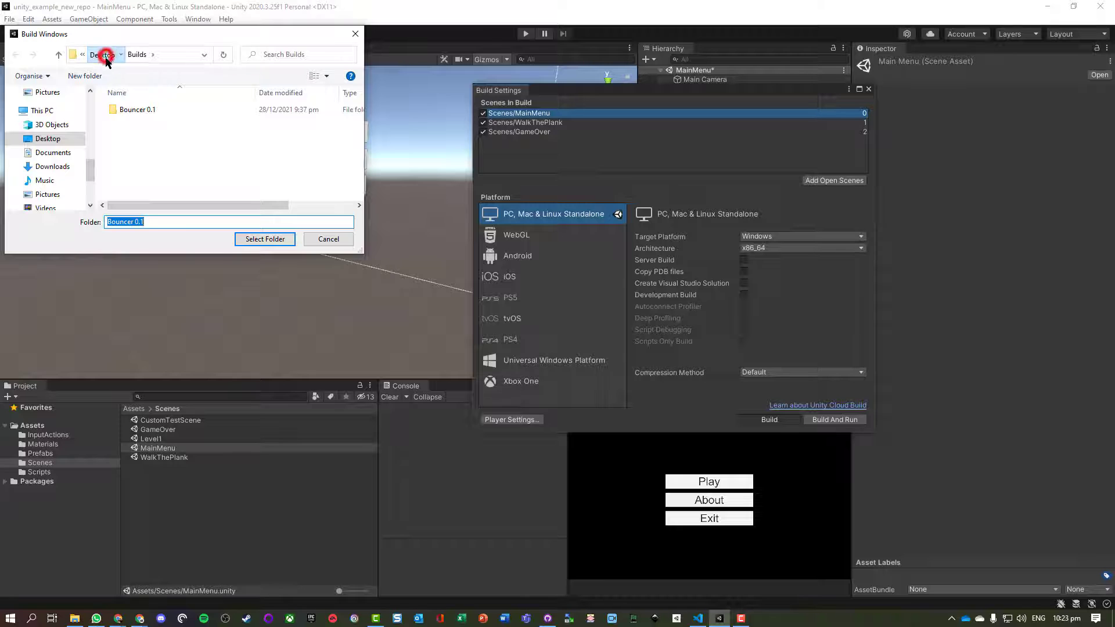
pyautogui.click(162, 176)
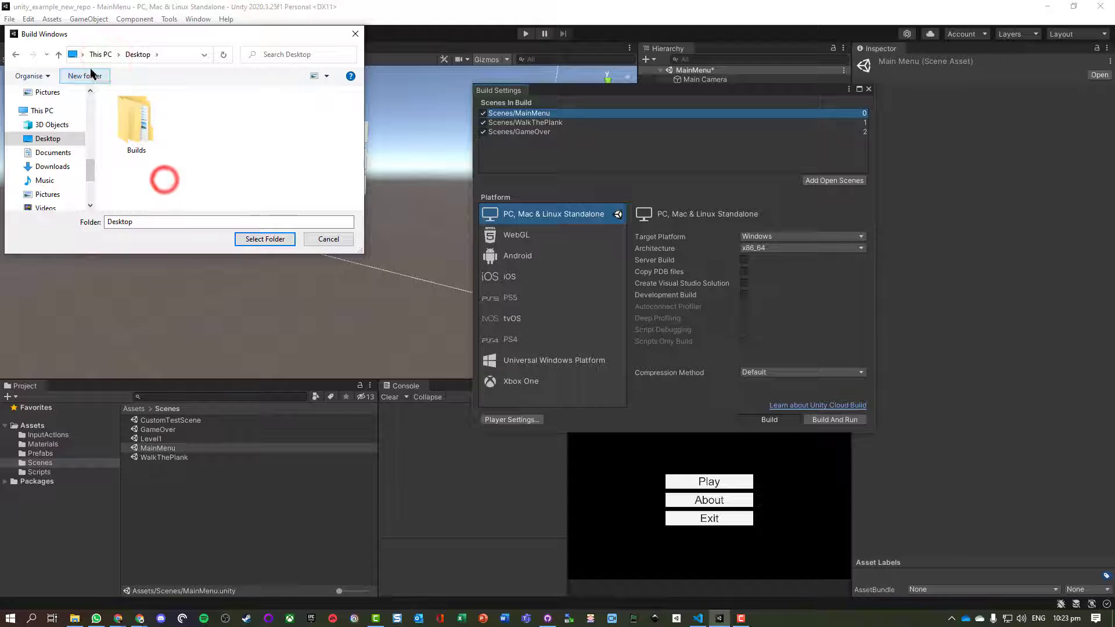
pyautogui.doubleClick(129, 130)
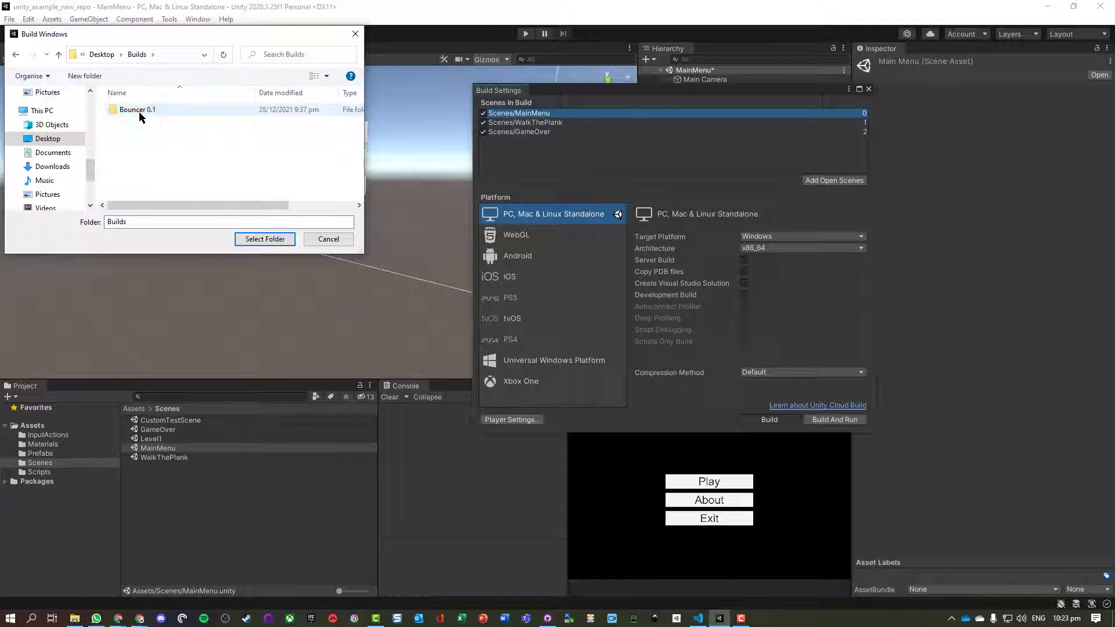
pyautogui.click(139, 111)
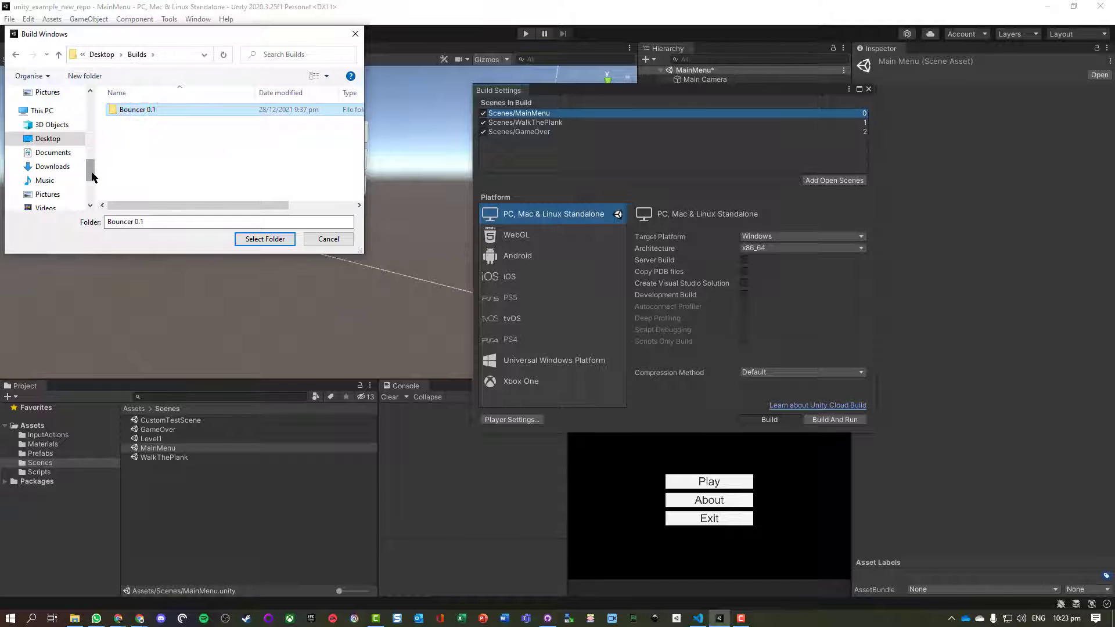
# Browse the build destination to the unity_example_new_repo folder inside Github on the Work (E:) drive.
pyautogui.moveTo(91, 177); pyautogui.dragTo(91, 186)
pyautogui.click(50, 142)
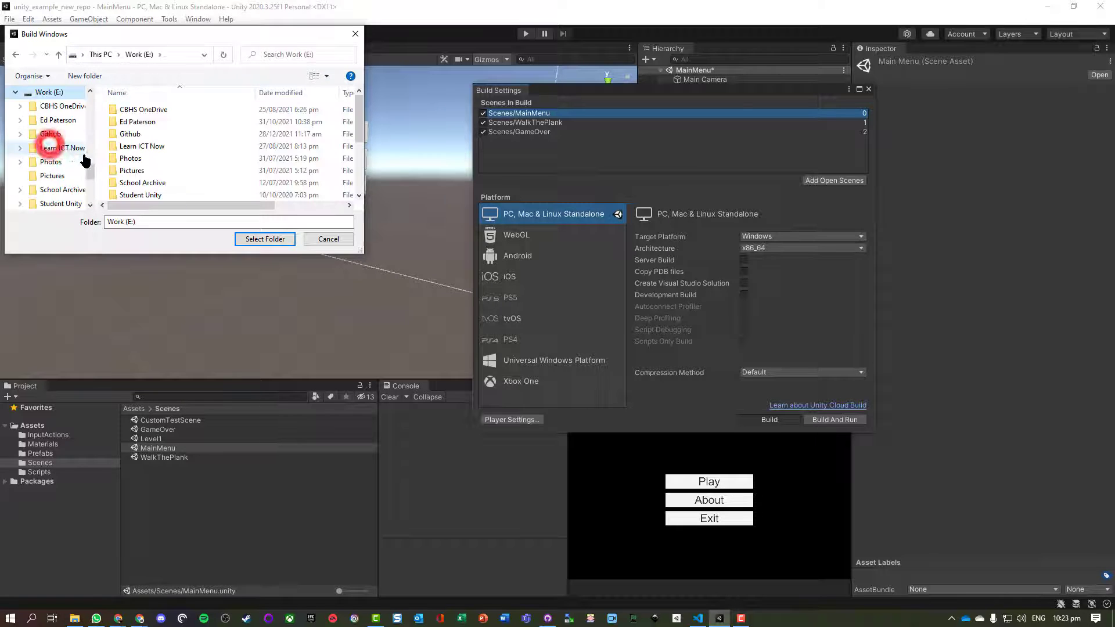
pyautogui.doubleClick(130, 133)
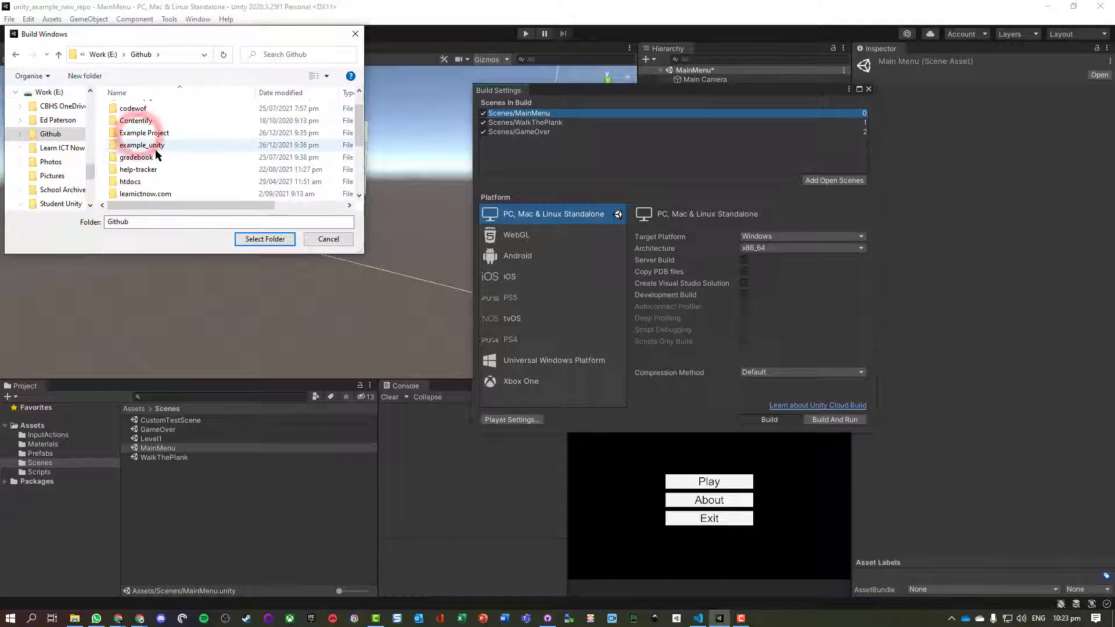
pyautogui.scroll(-2, 156, 163)
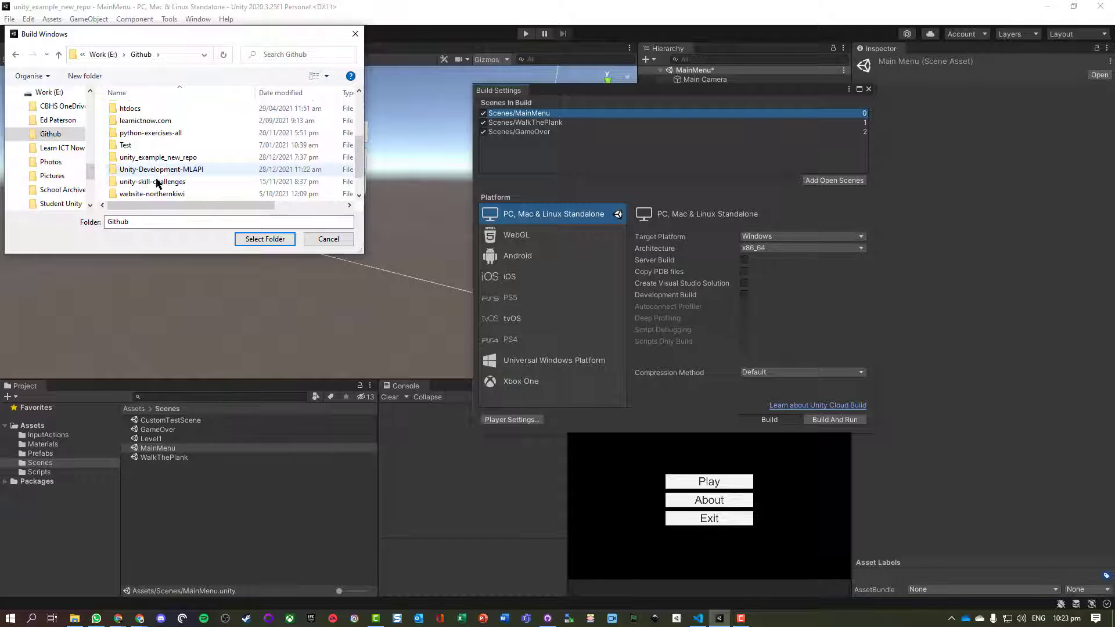
pyautogui.doubleClick(177, 158)
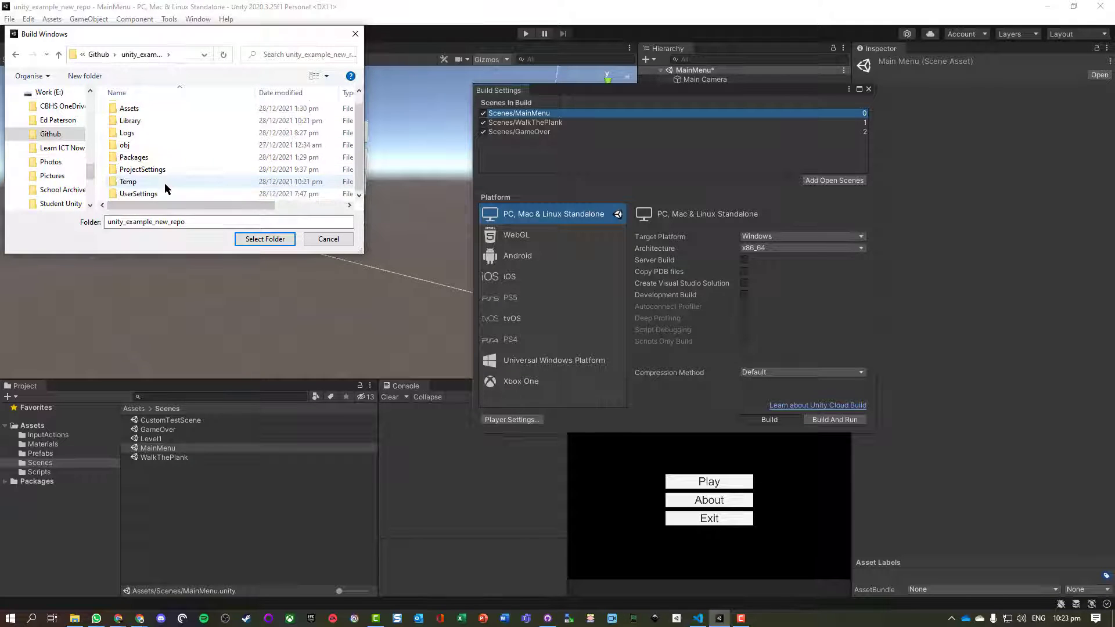
# Create a folder named Builds inside the unity_example_new_repo project folder and open it.
pyautogui.click(96, 77)
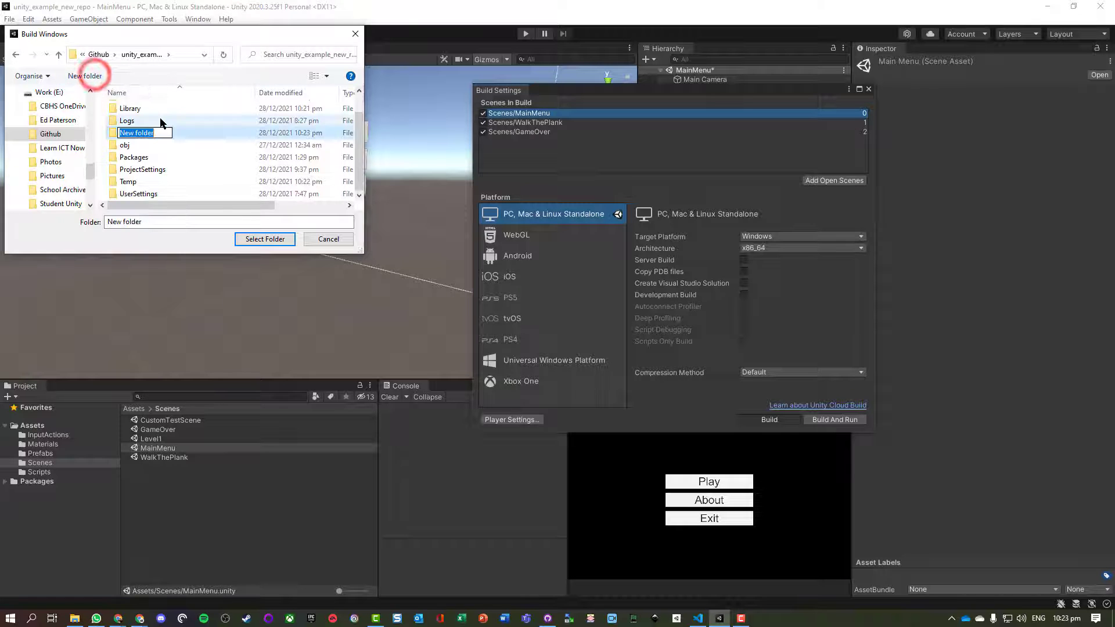
pyautogui.write('Build')
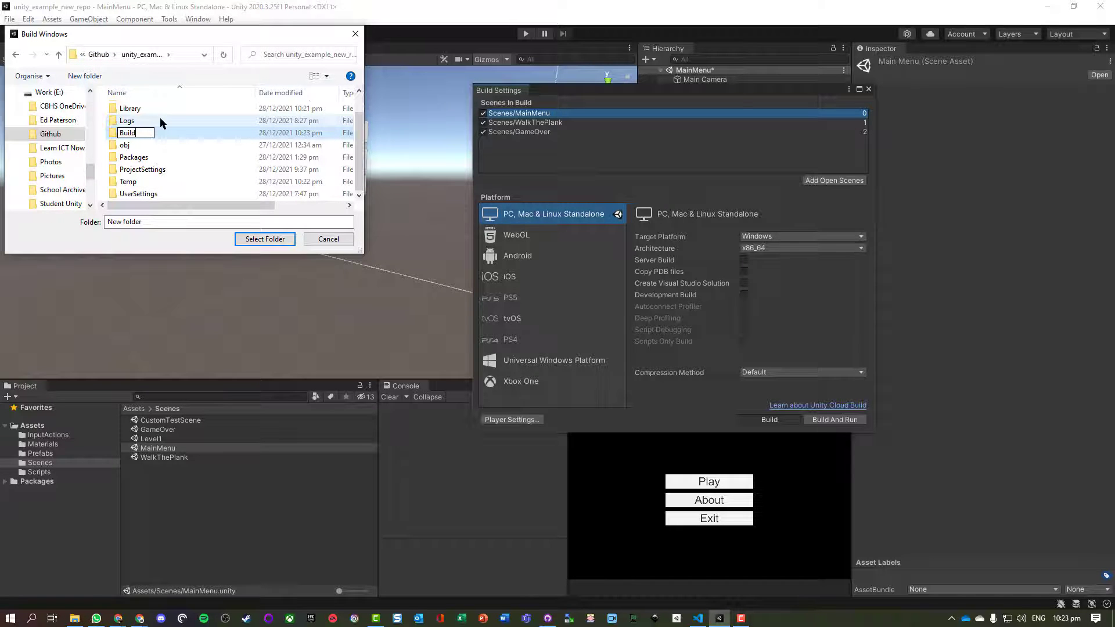
pyautogui.write('s')
pyautogui.press('Return')
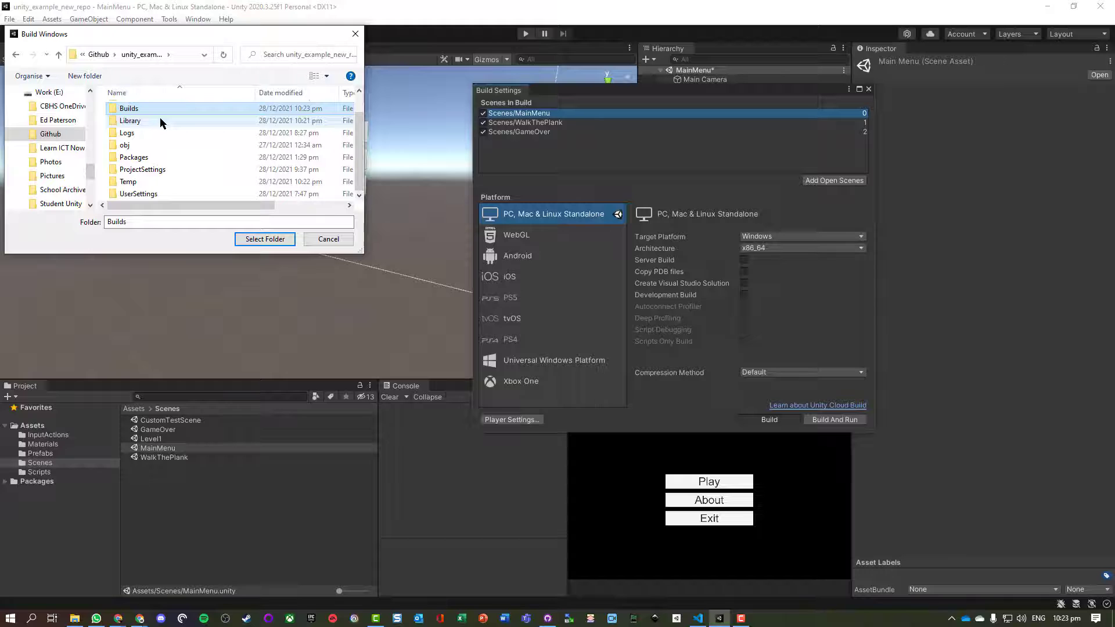
pyautogui.doubleClick(129, 108)
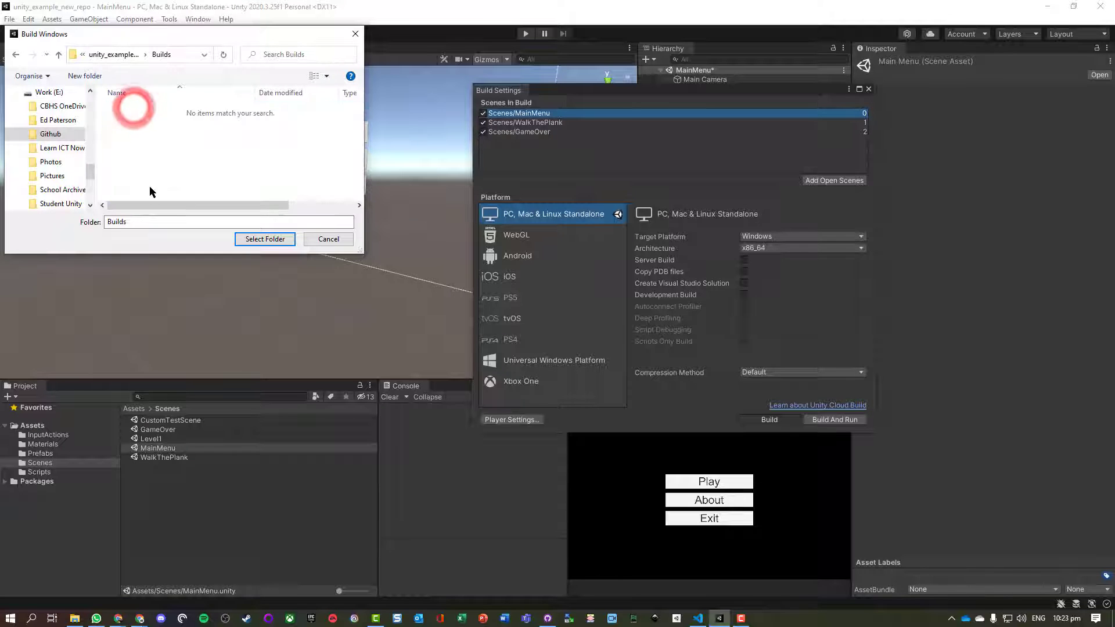
# Create a Bouncer 0.0.1 subfolder inside Builds and build the game into it.
pyautogui.click(83, 77)
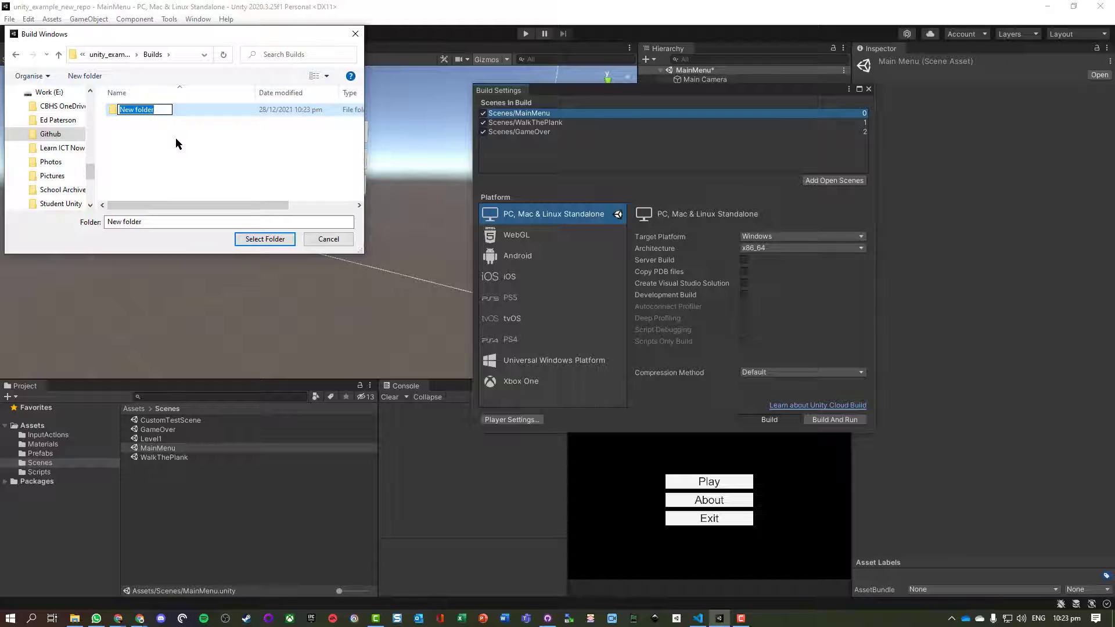
pyautogui.write('Bouncer 0.0.1')
pyautogui.press('Return')
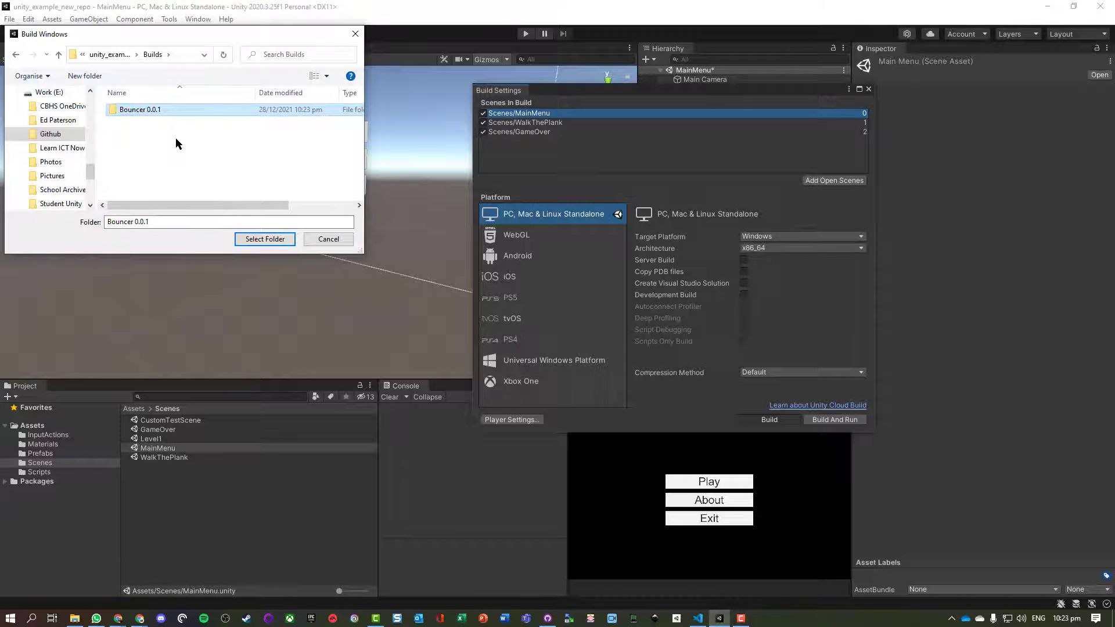
pyautogui.doubleClick(142, 110)
pyautogui.click(255, 240)
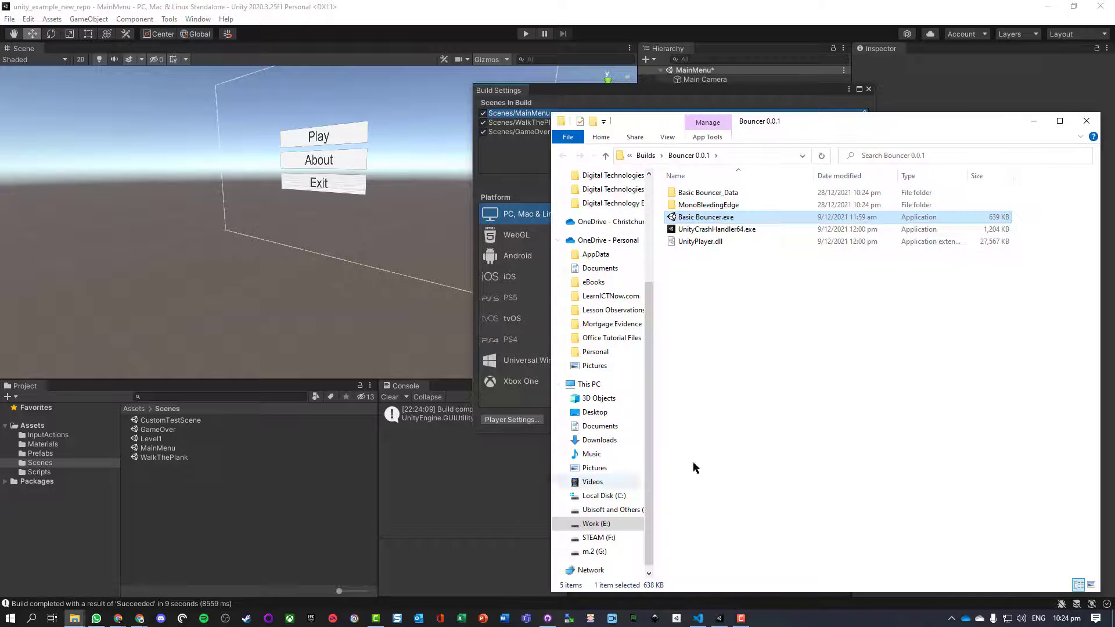
# Run Basic Bouncer.exe from the build folder, view the game's About page and return to its main menu.
pyautogui.moveTo(848, 123); pyautogui.dragTo(512, 90)
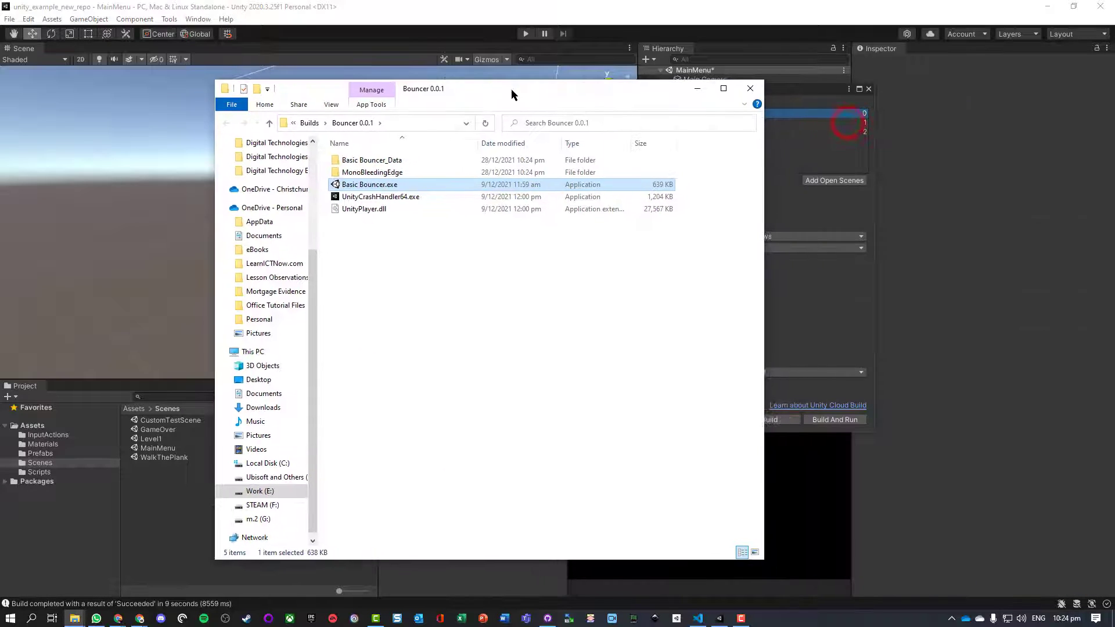
pyautogui.click(438, 291)
pyautogui.click(385, 184)
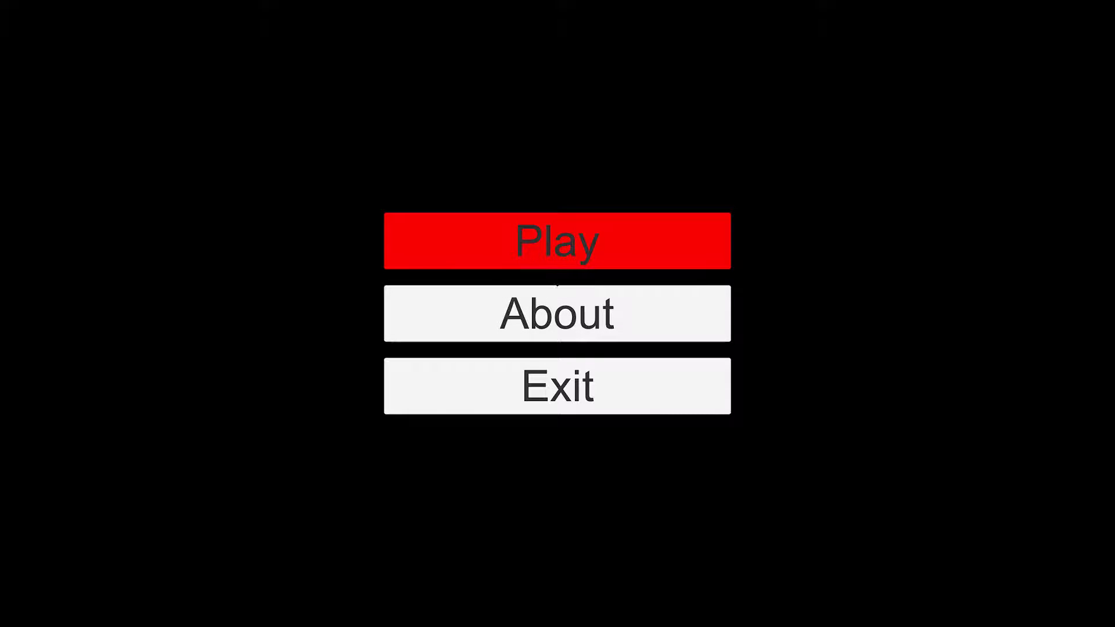
pyautogui.click(444, 286)
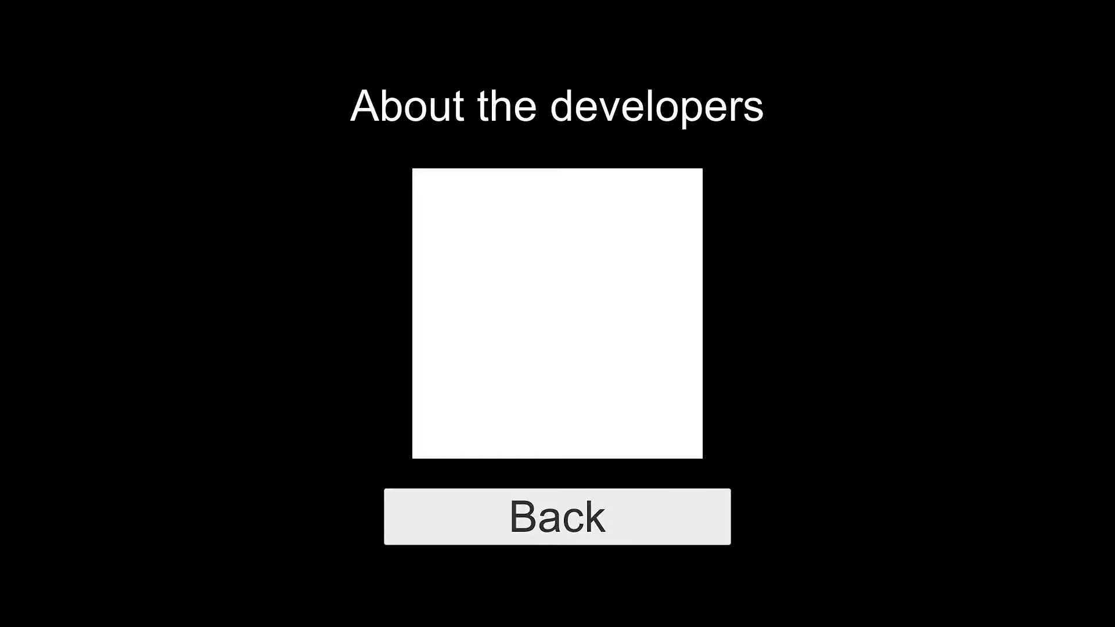
pyautogui.click(540, 526)
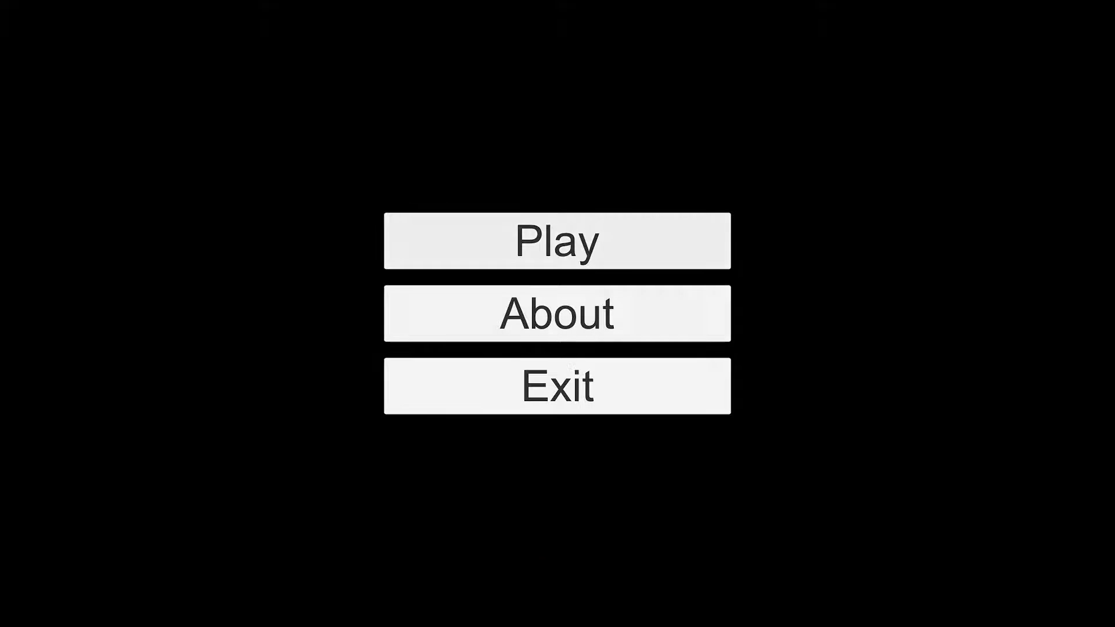
# Play the built game from Start through the level to the winner screen, and close the game.
pyautogui.click(502, 232)
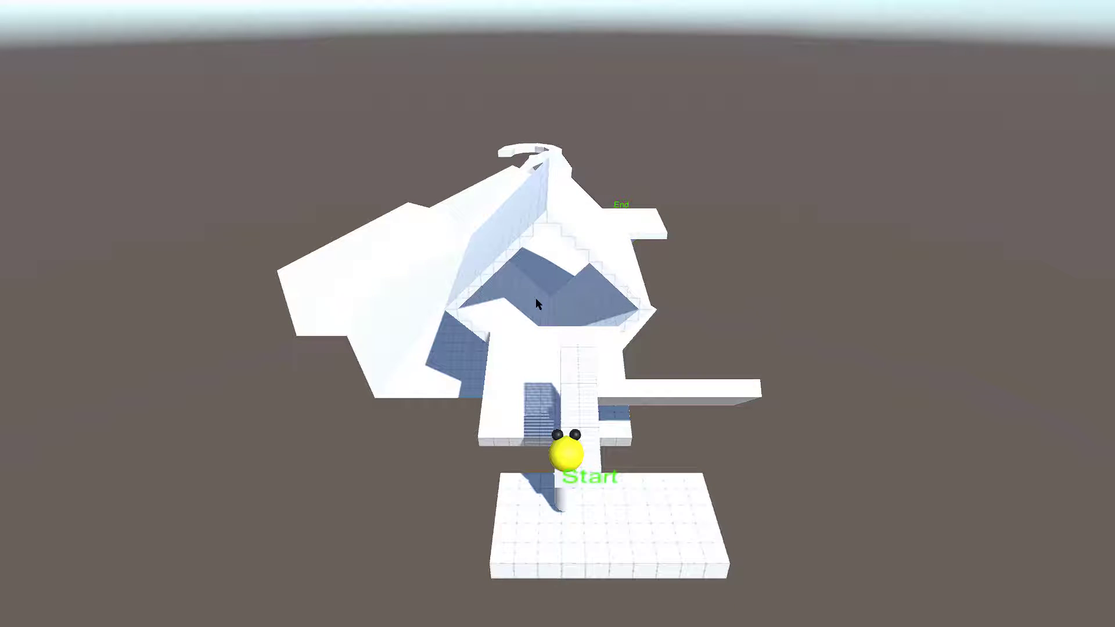
pyautogui.press('w')
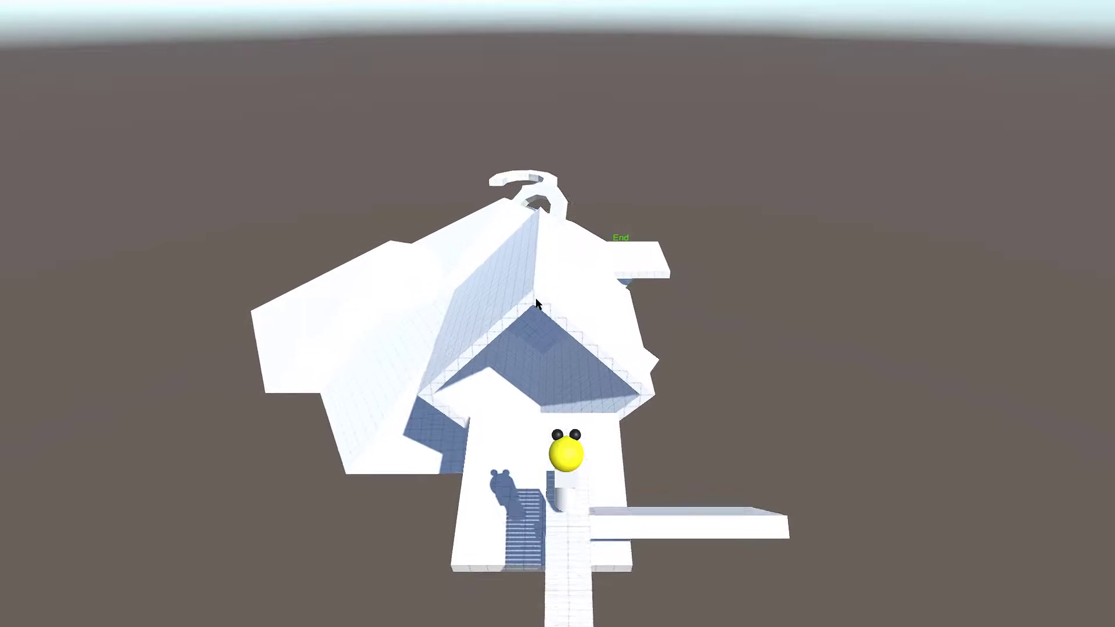
pyautogui.press('w')
pyautogui.press('d')
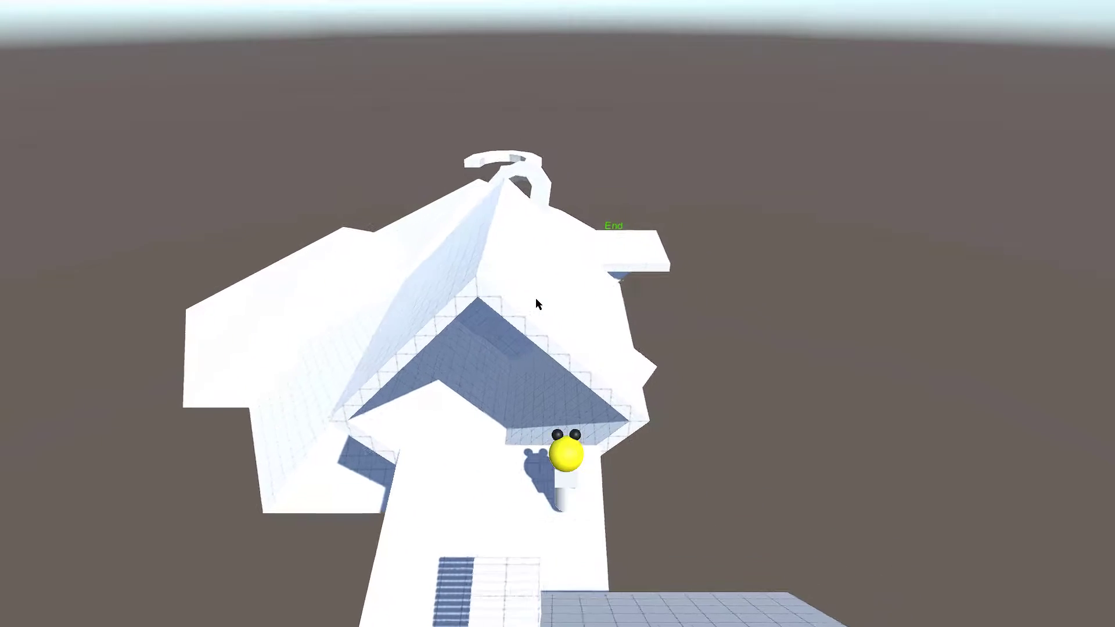
pyautogui.press('d')
pyautogui.press('a')
pyautogui.press('s')
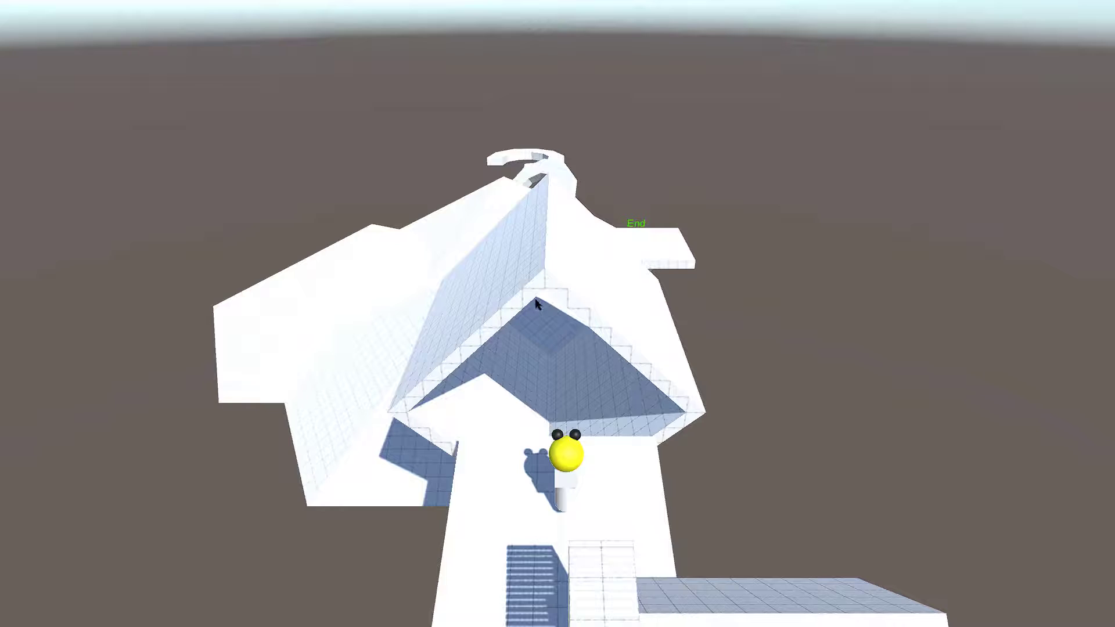
pyautogui.press('w')
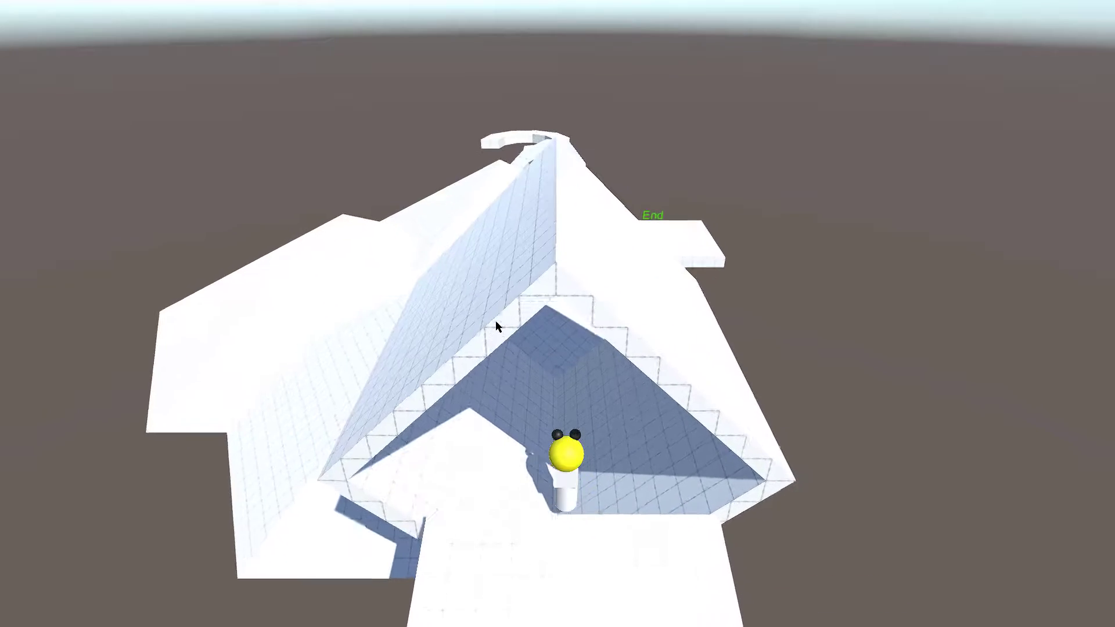
pyautogui.press('w')
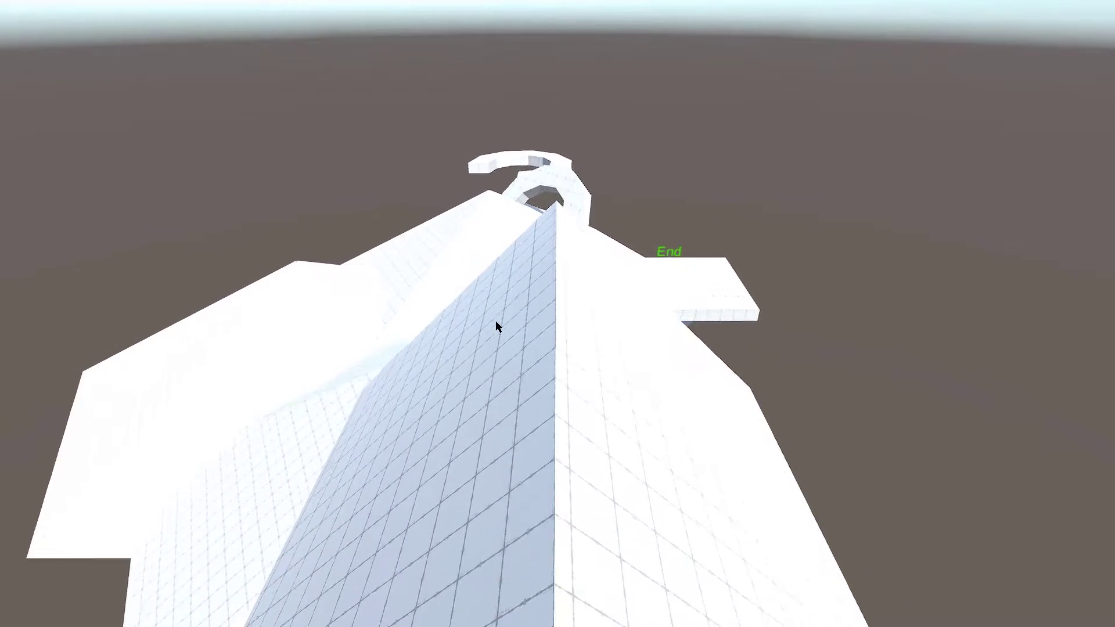
pyautogui.press('w')
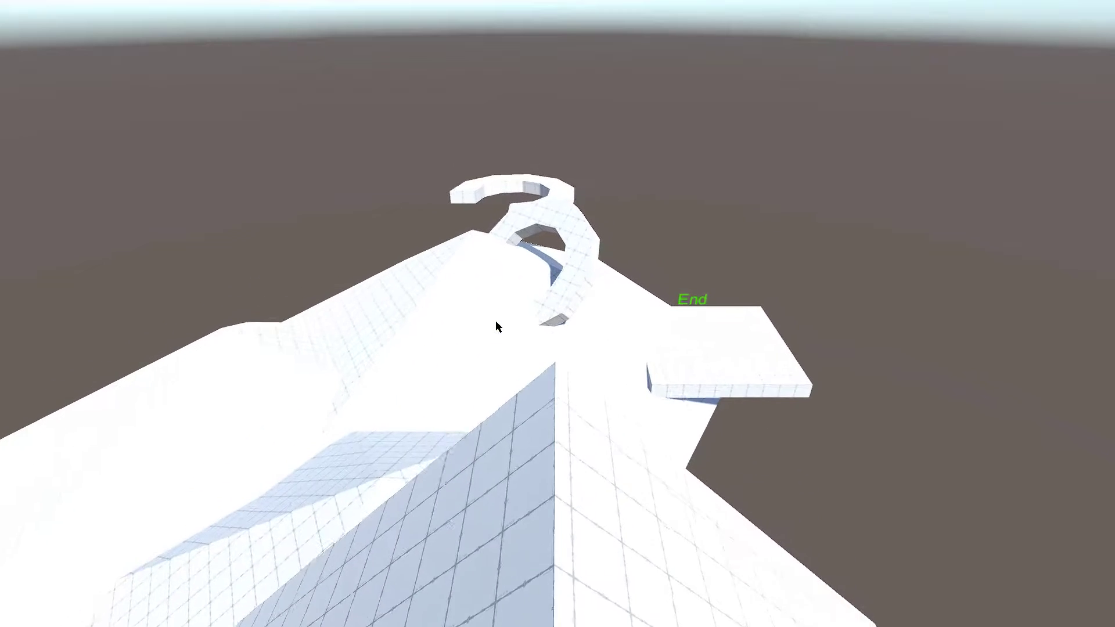
pyautogui.press('w')
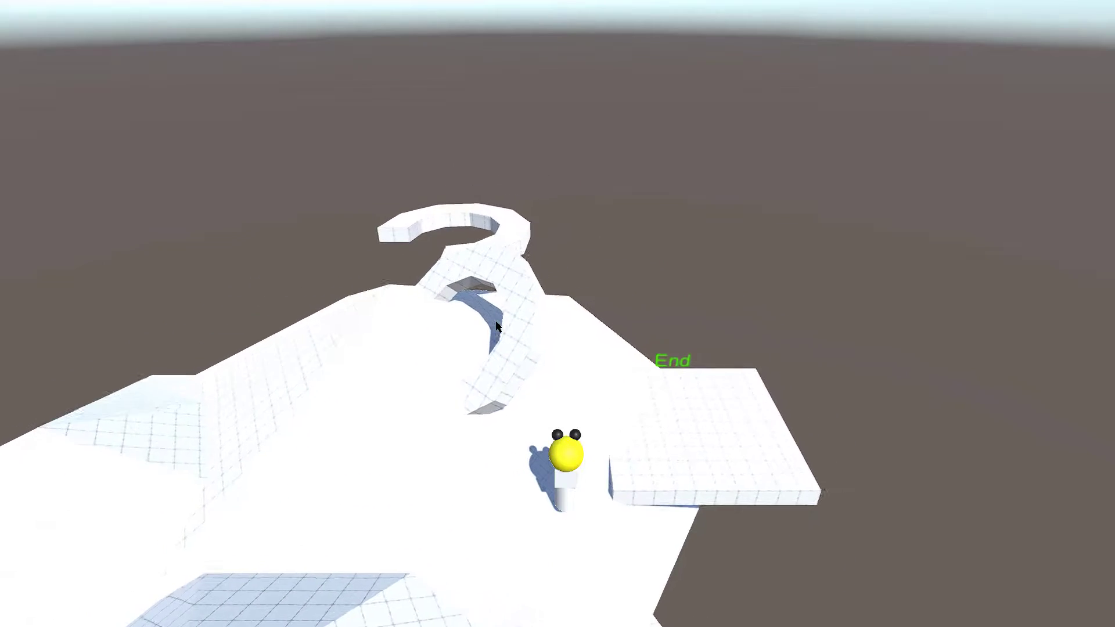
pyautogui.press('w')
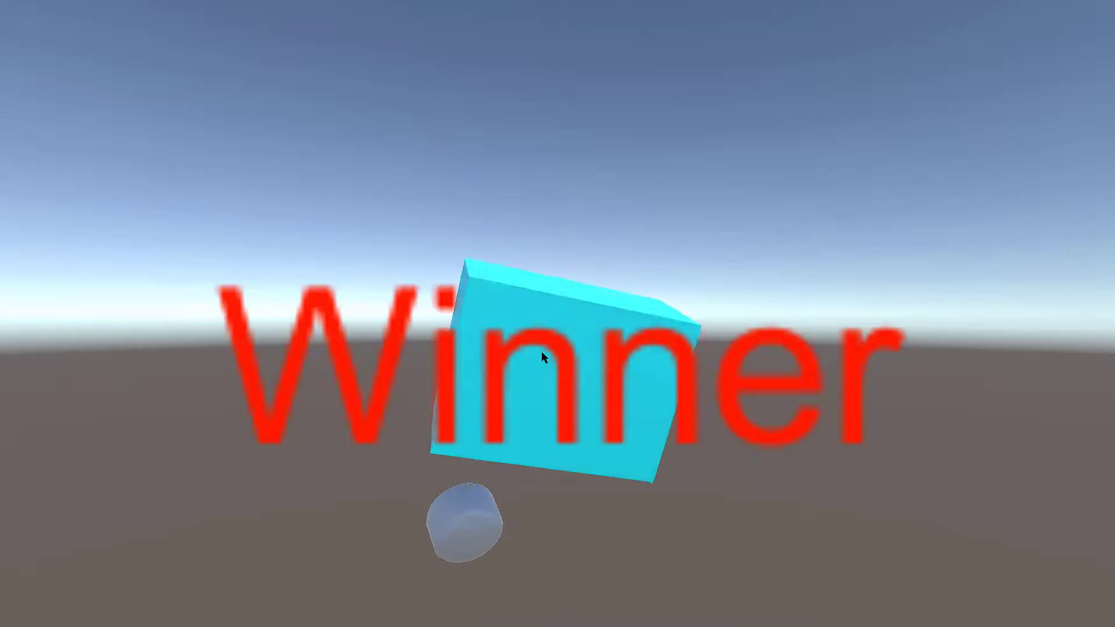
pyautogui.hotkey('alt', 'F4')
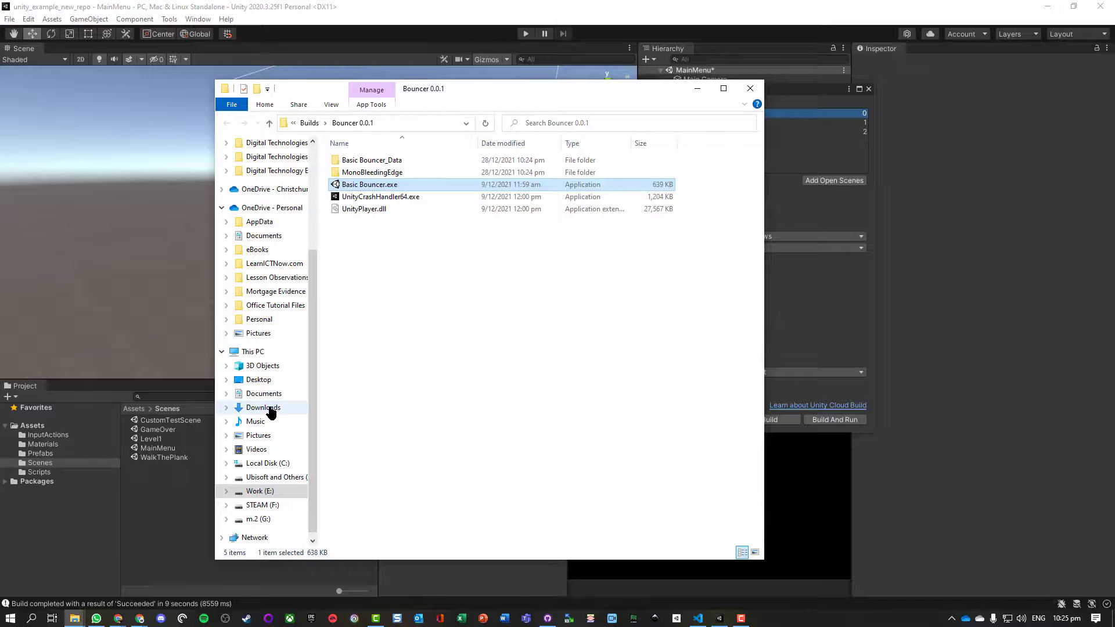
# Run Basic Bouncer.exe again and test leaving the game through its main menu's Exit option.
pyautogui.click(424, 302)
pyautogui.doubleClick(360, 184)
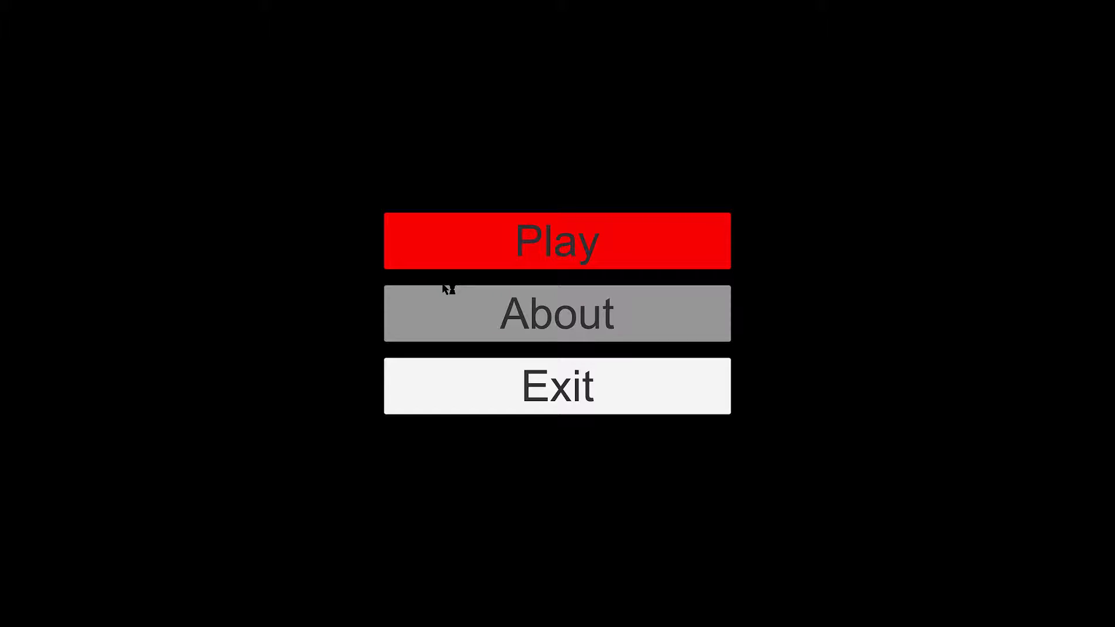
pyautogui.click(528, 396)
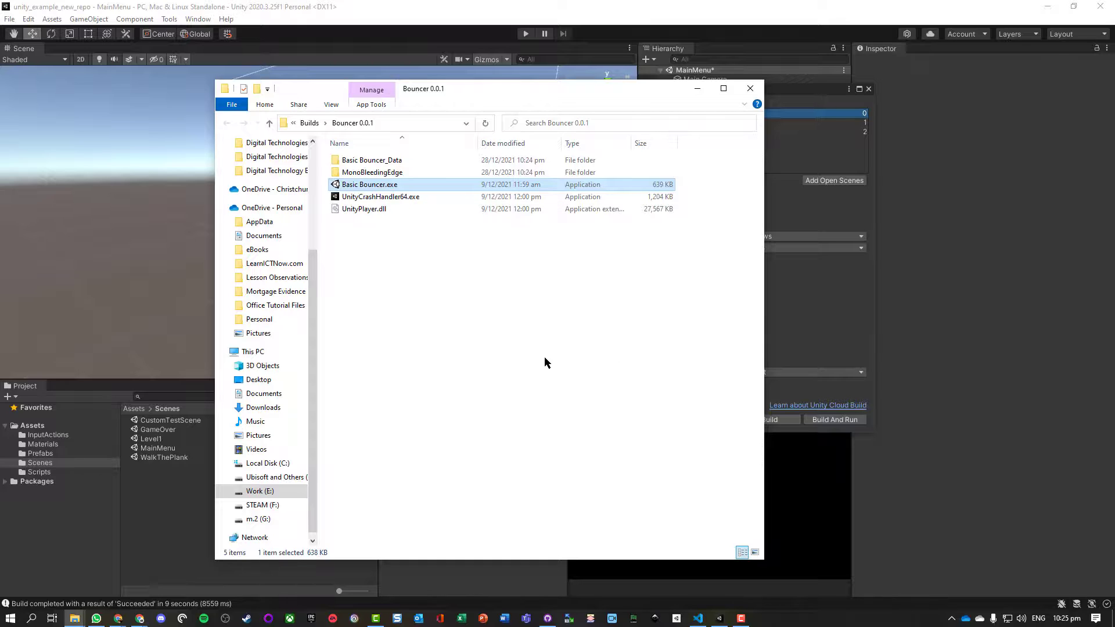
pyautogui.click(454, 365)
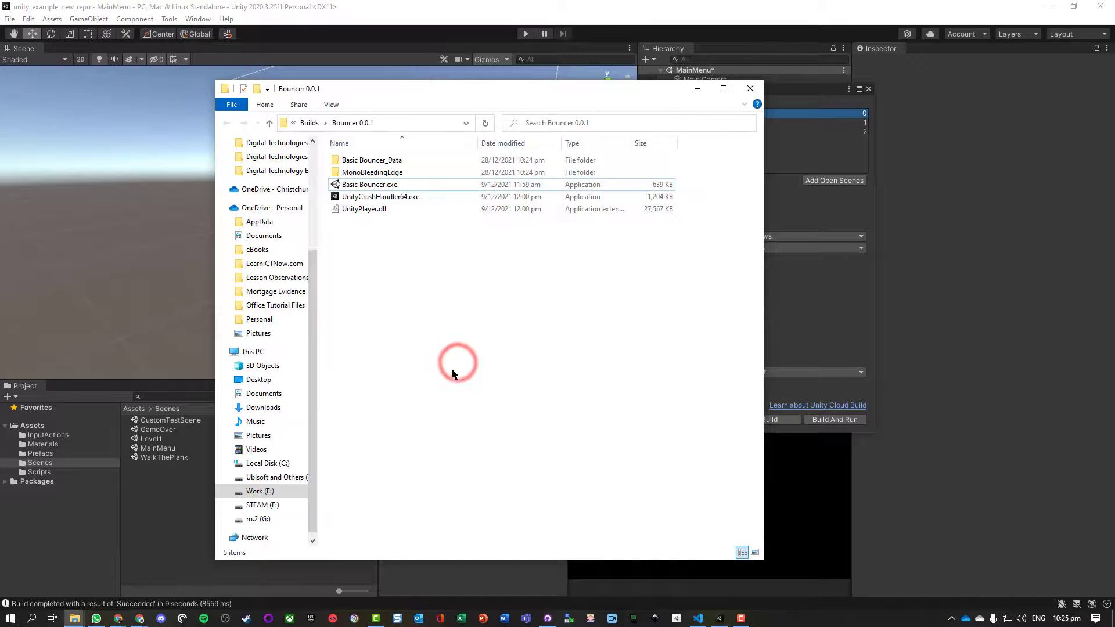
# In the Builds folder, compress the Bouncer 0.0.1 folder into a zip archive, keeping the name Bouncer 0.0.1.zip.
pyautogui.click(314, 123)
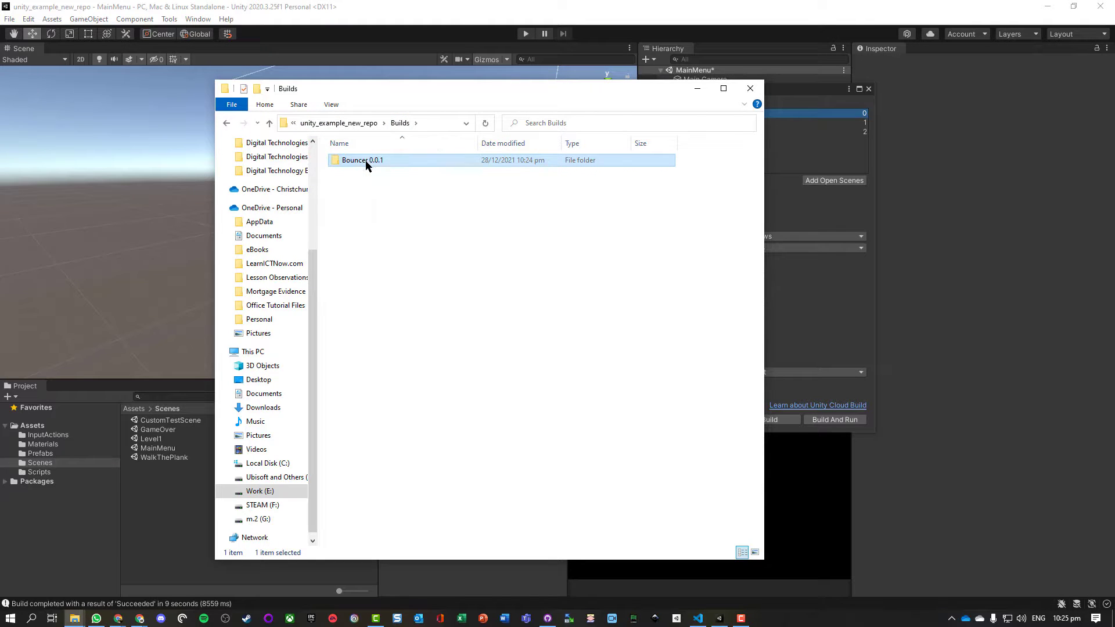
pyautogui.rightClick(365, 163)
pyautogui.click(325, 435)
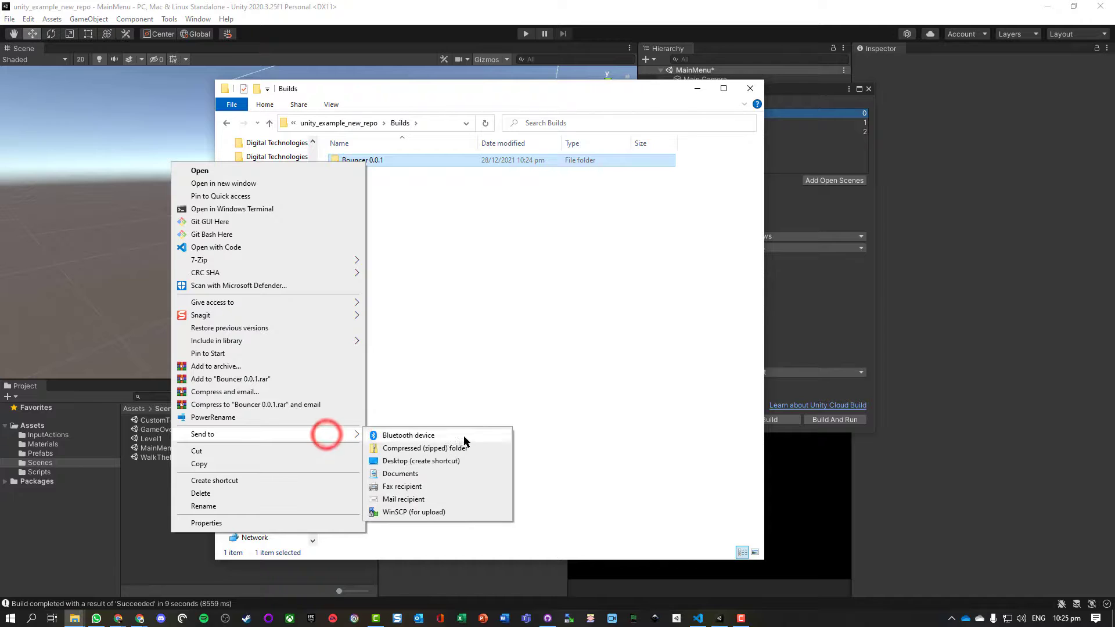
pyautogui.click(463, 449)
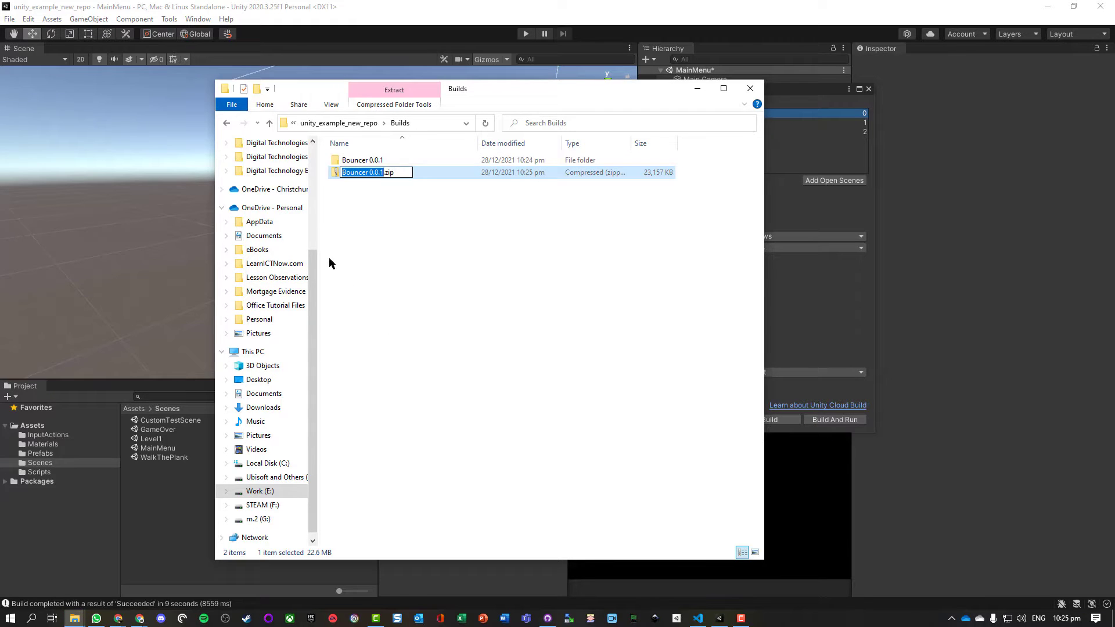
pyautogui.click(524, 298)
pyautogui.click(367, 173)
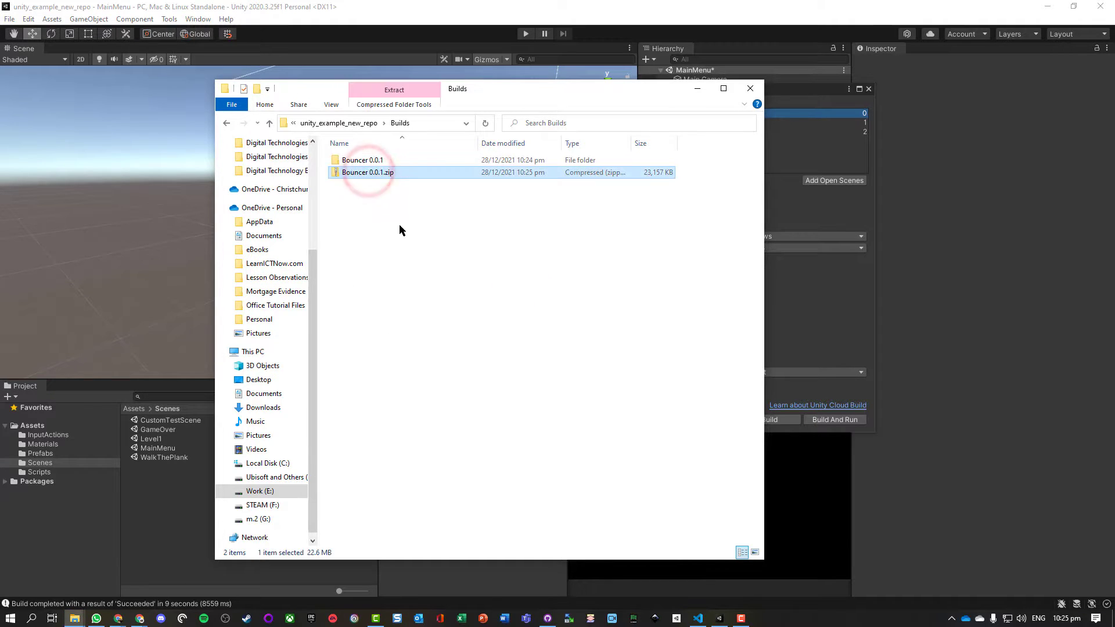